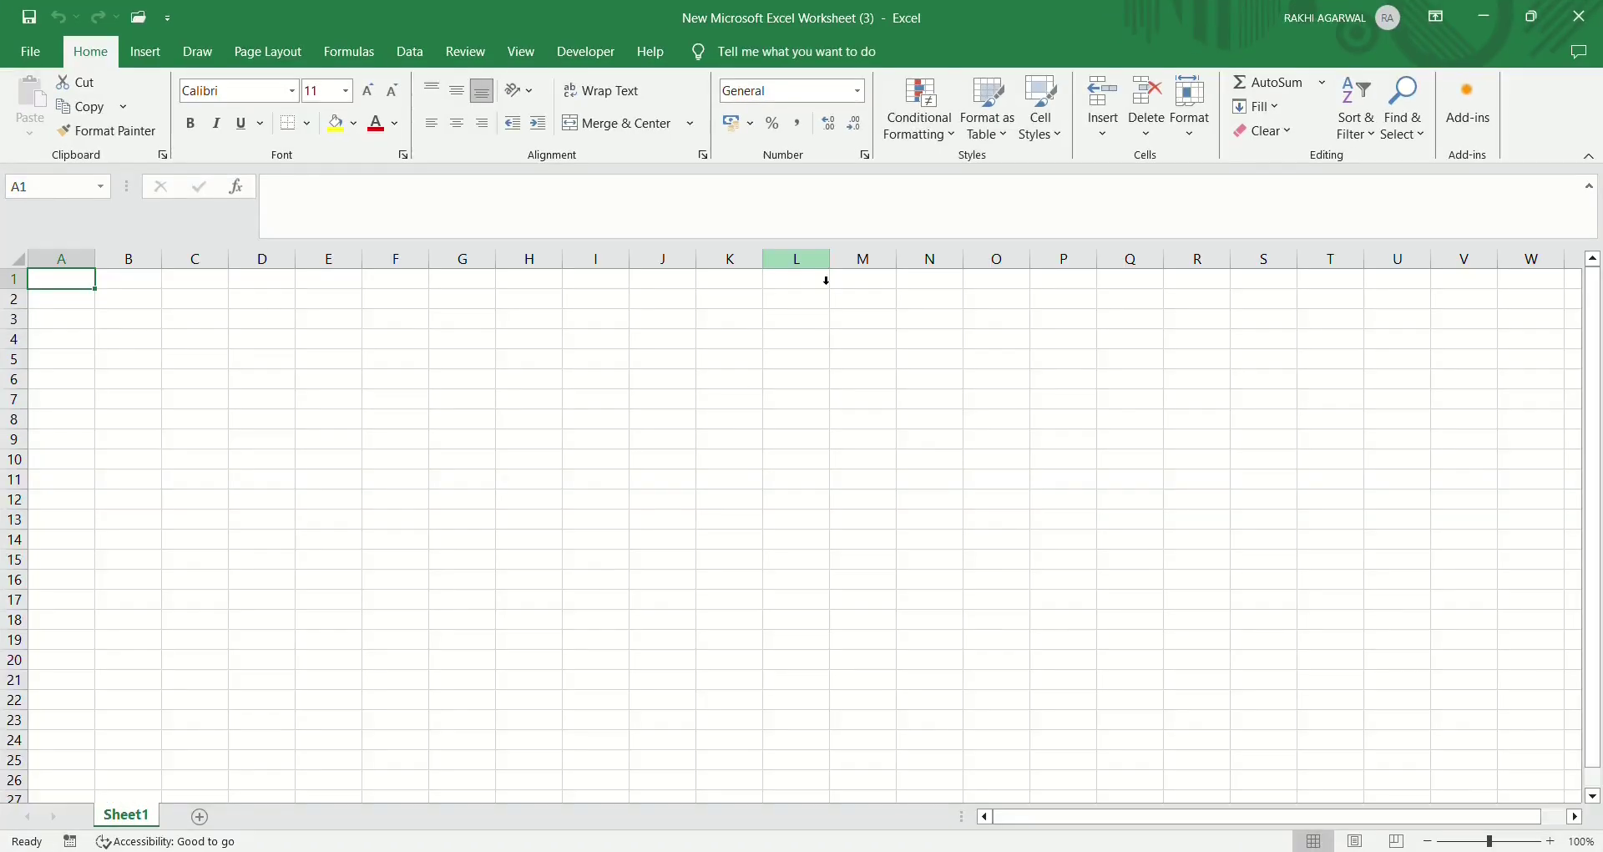
- Examine the query editor's load, data source, transform, add-column and view commands, along with the query list and query name
click(410, 53)
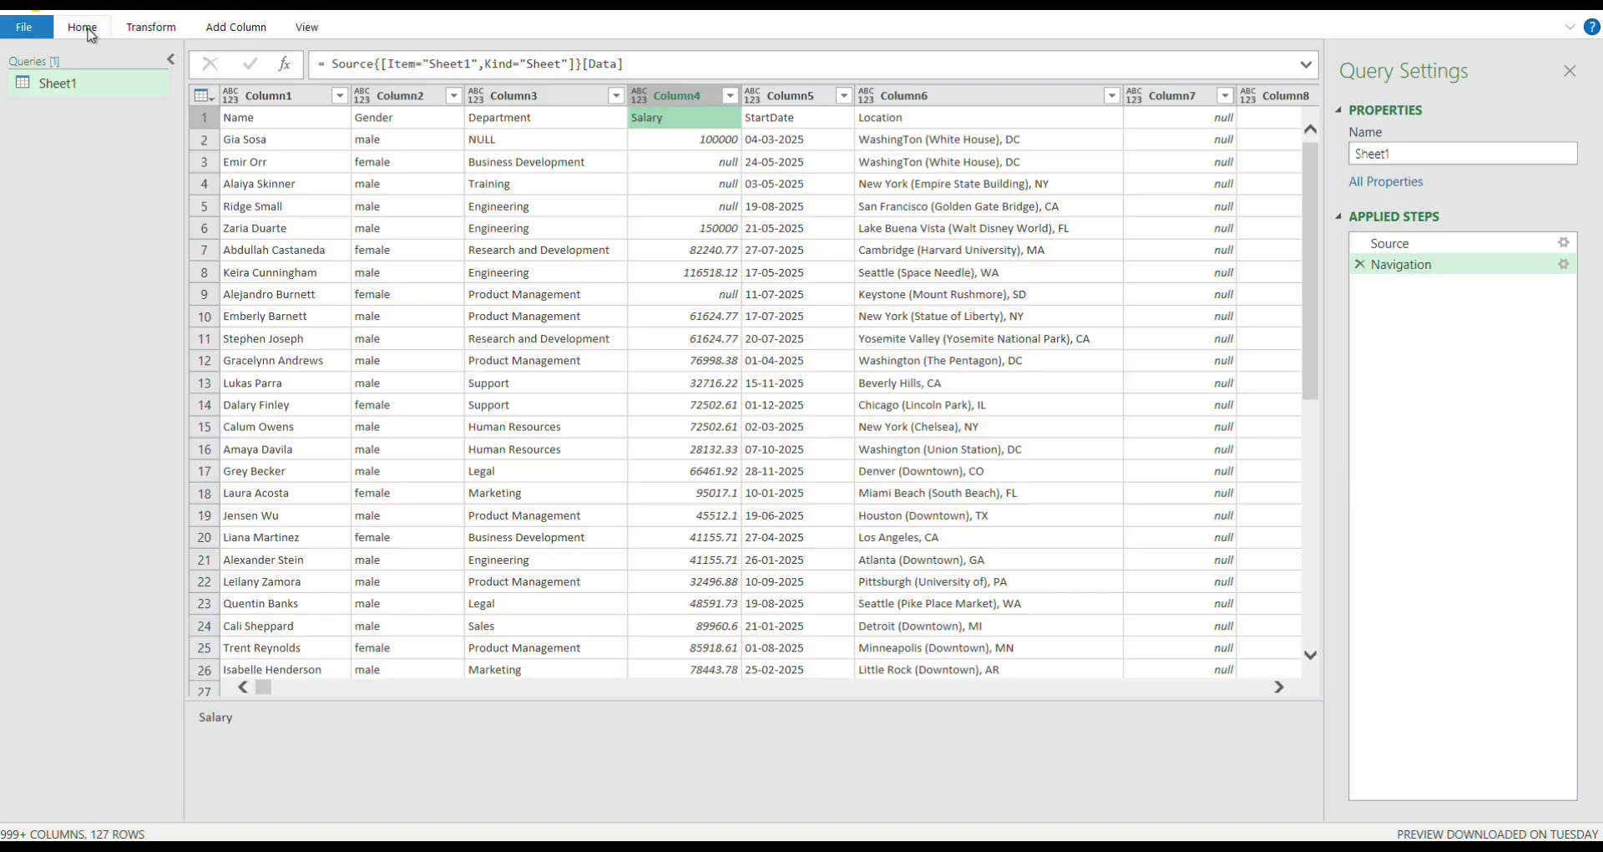
click(164, 31)
click(238, 32)
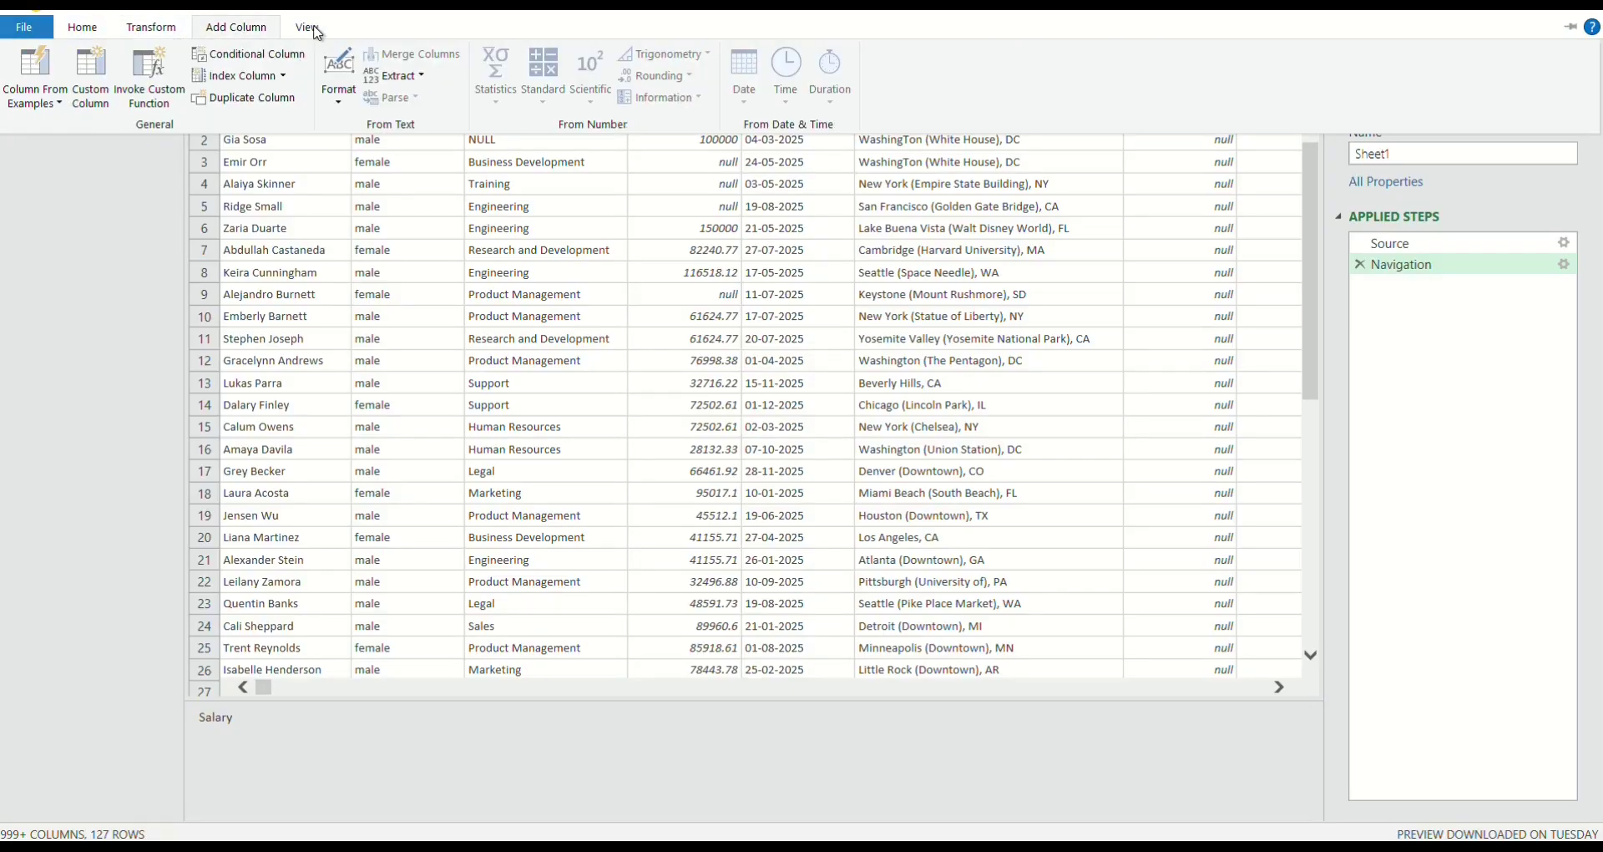
click(314, 27)
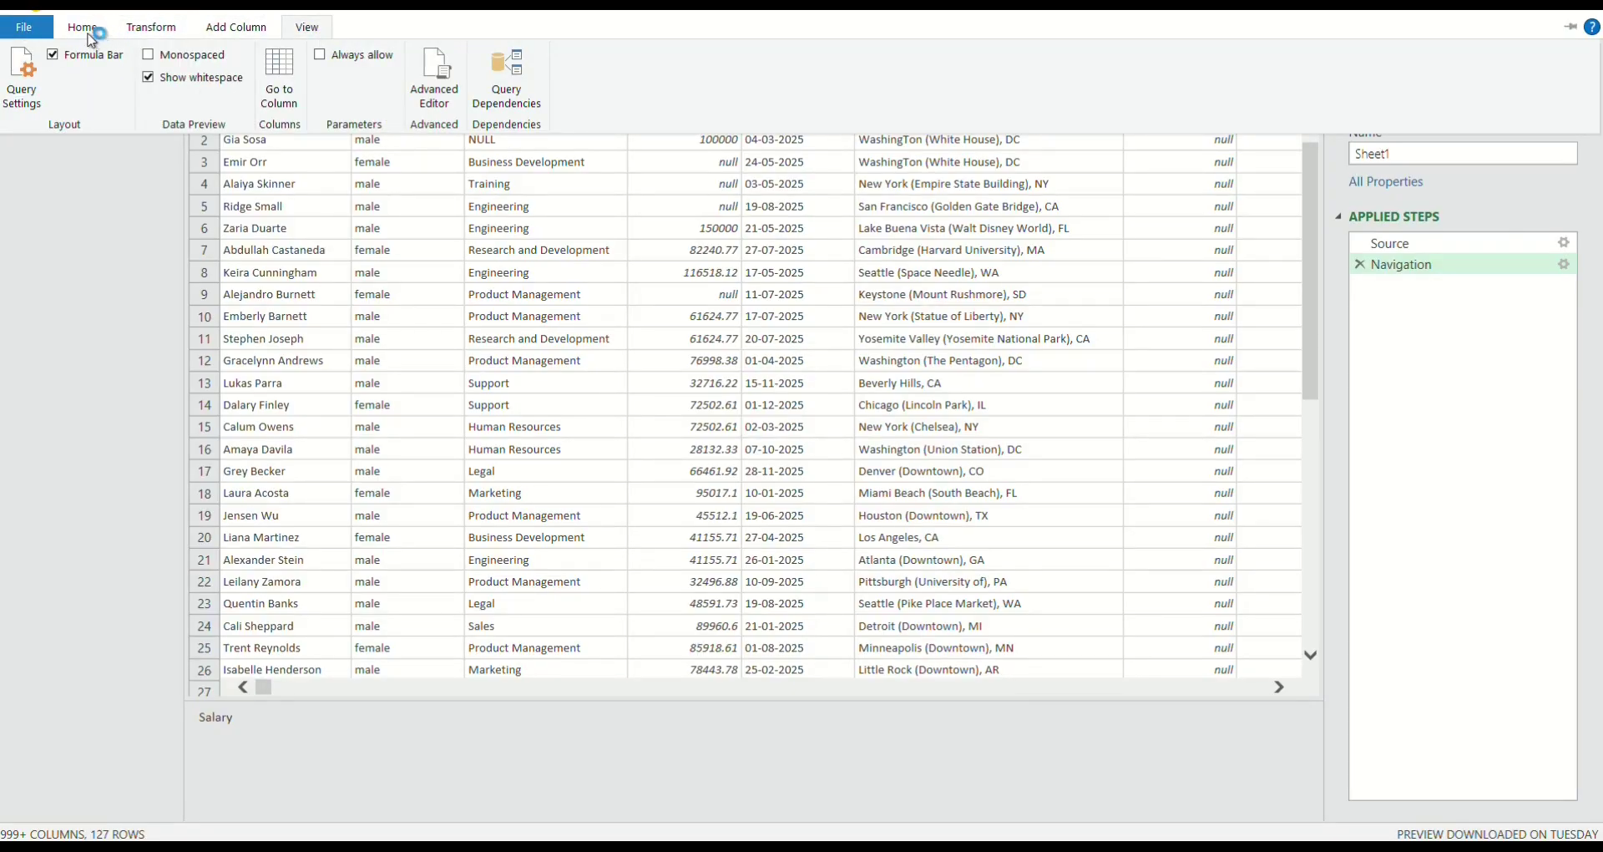
click(24, 27)
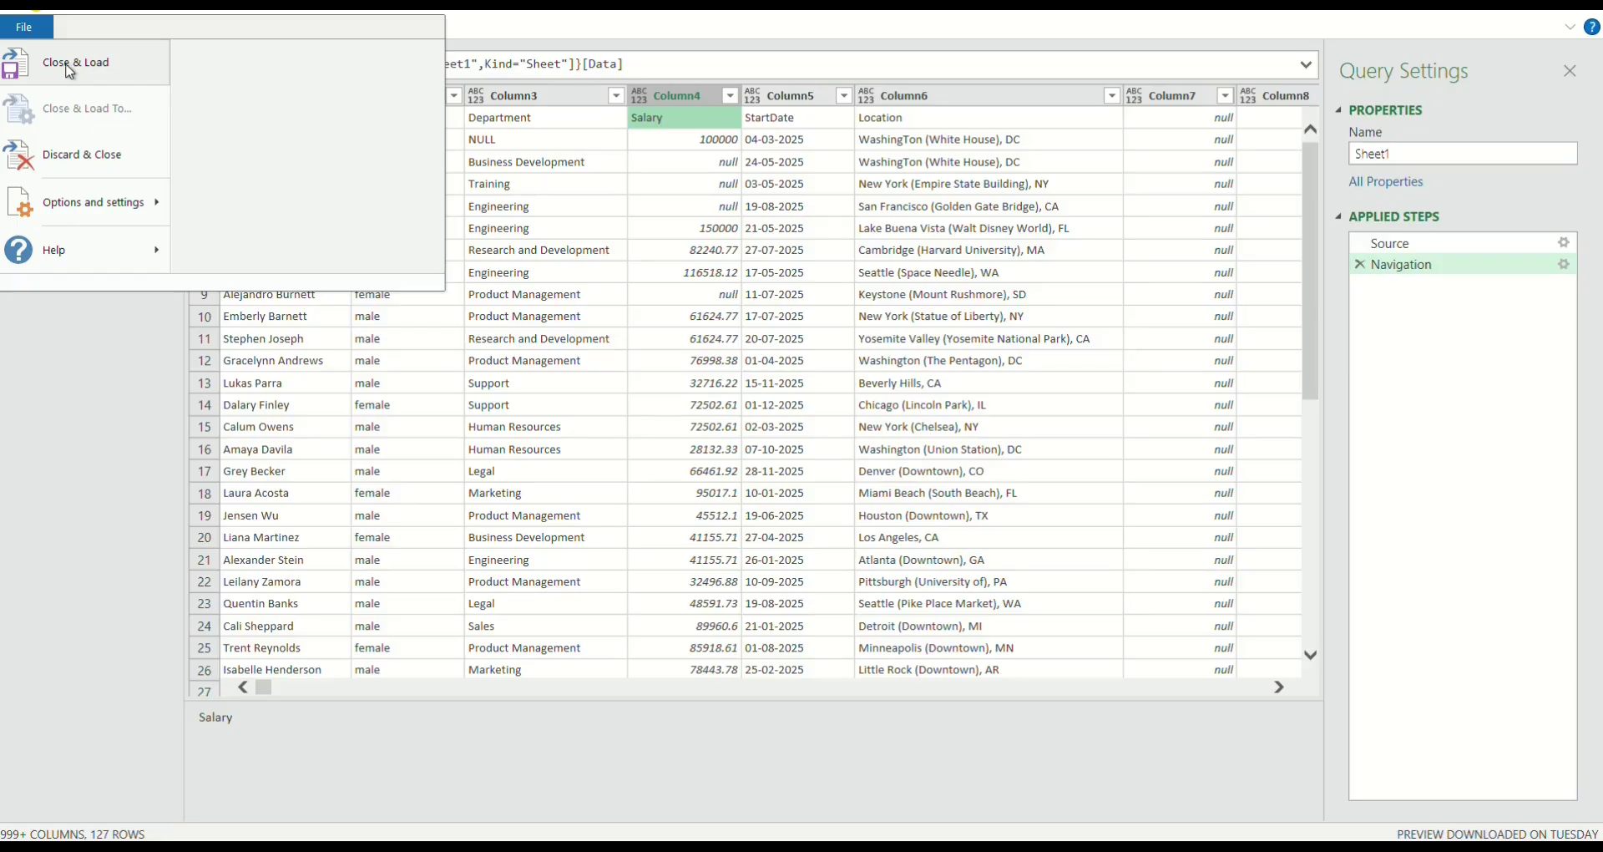
mouse_move(134, 207)
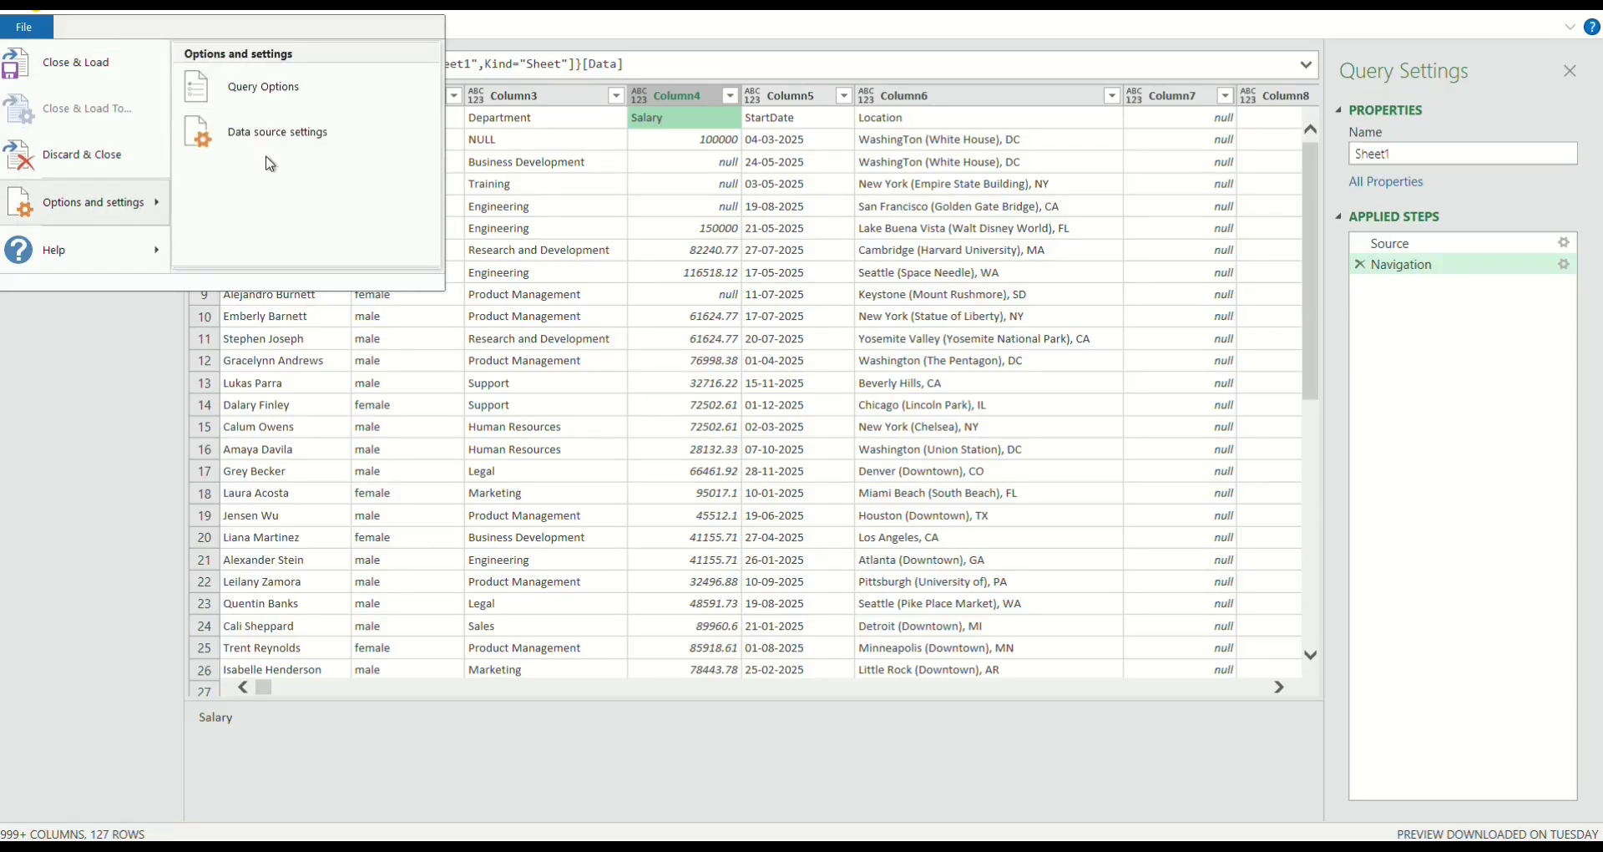
click(20, 30)
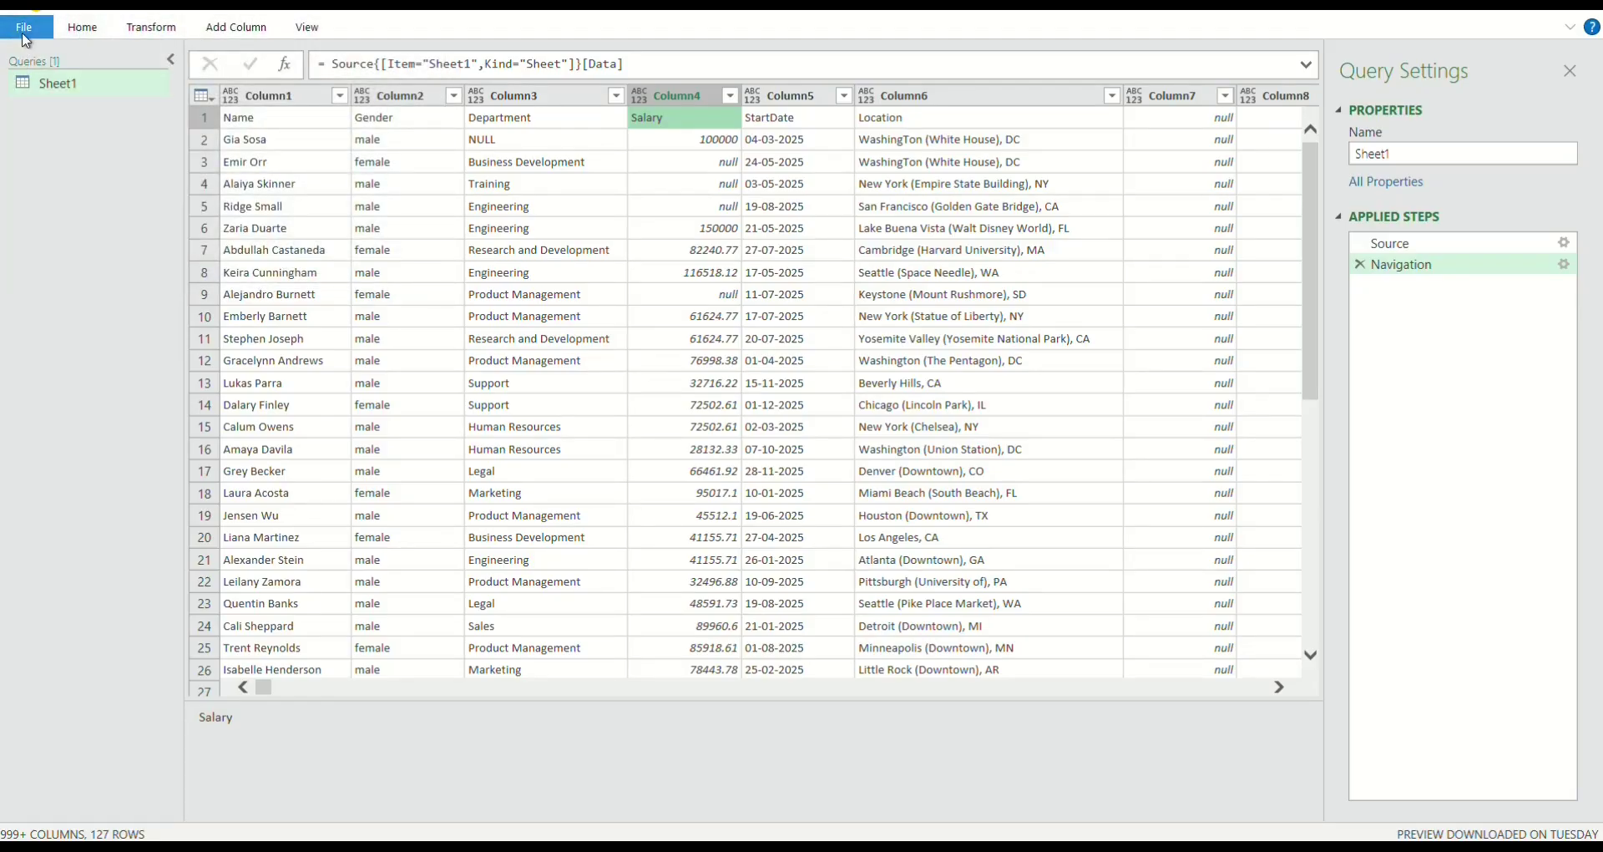
click(74, 32)
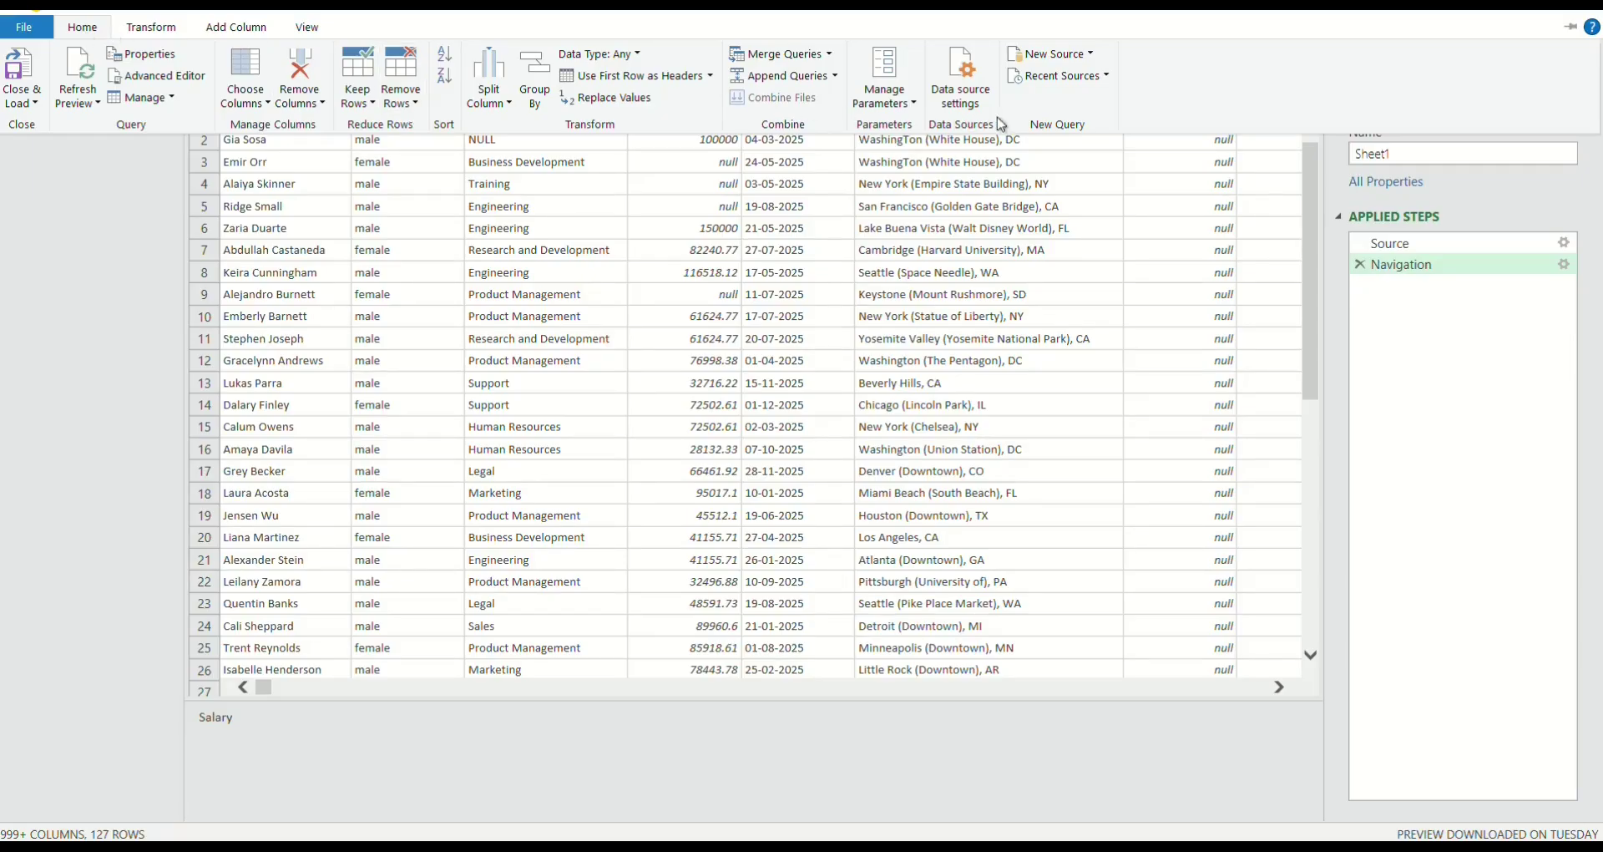
click(155, 30)
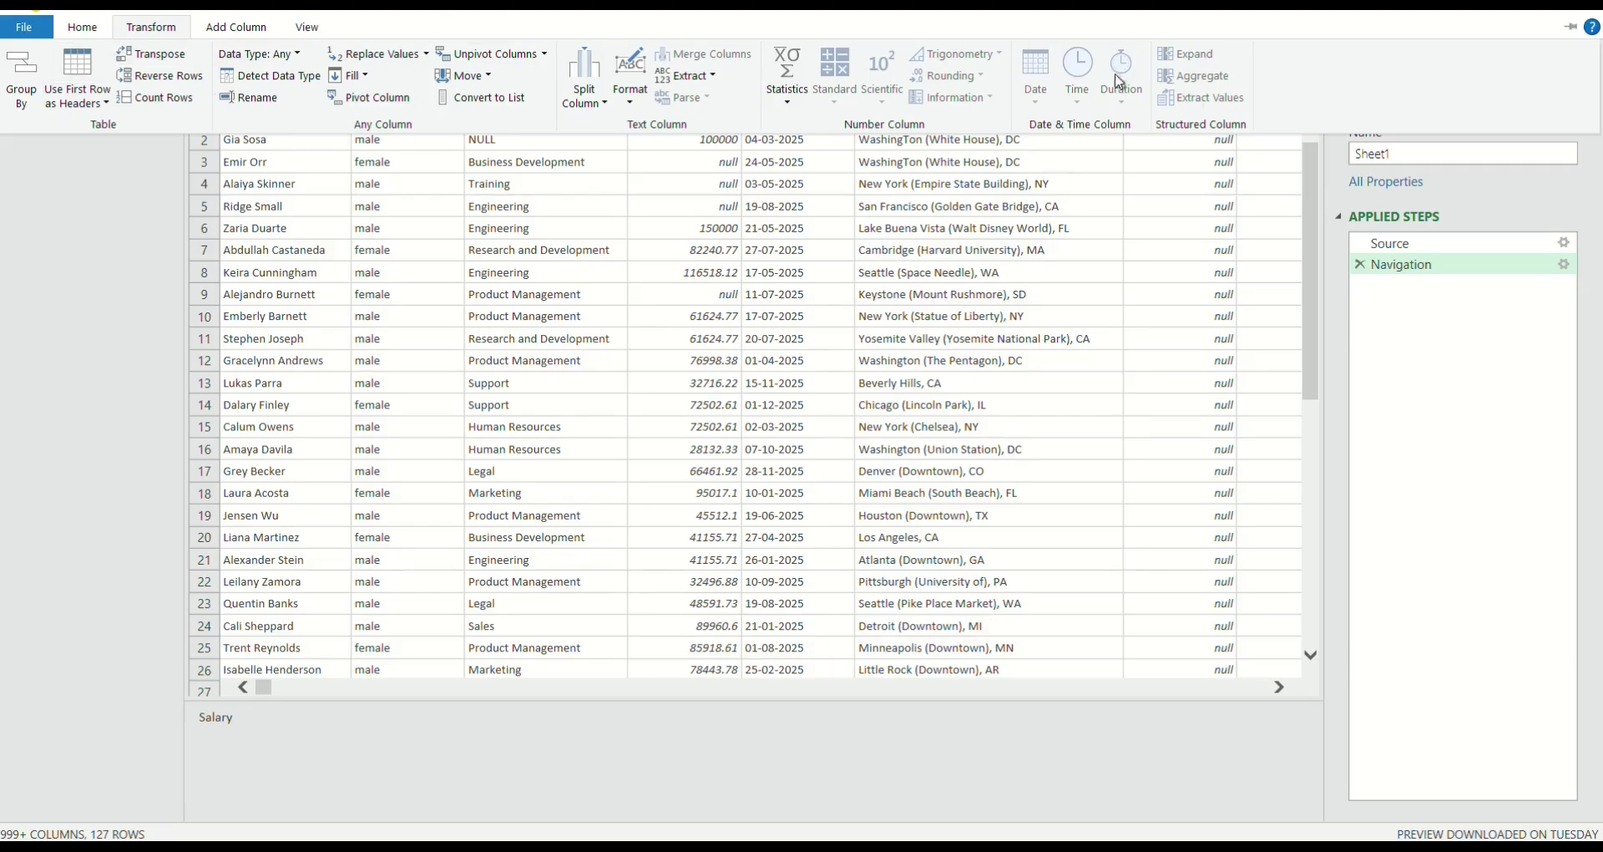
click(238, 30)
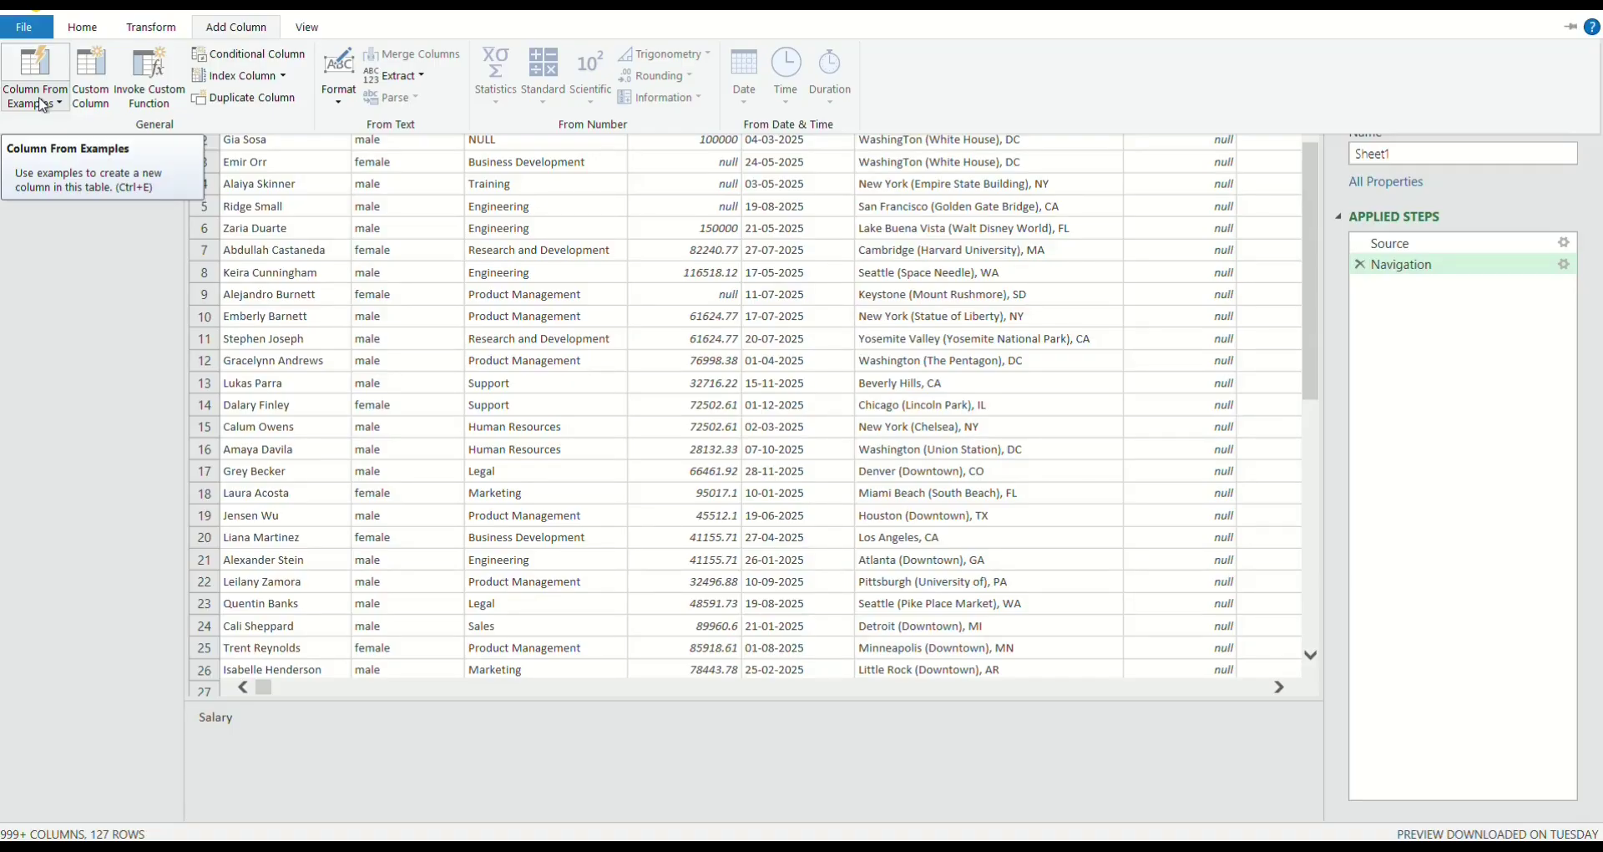
click(1308, 208)
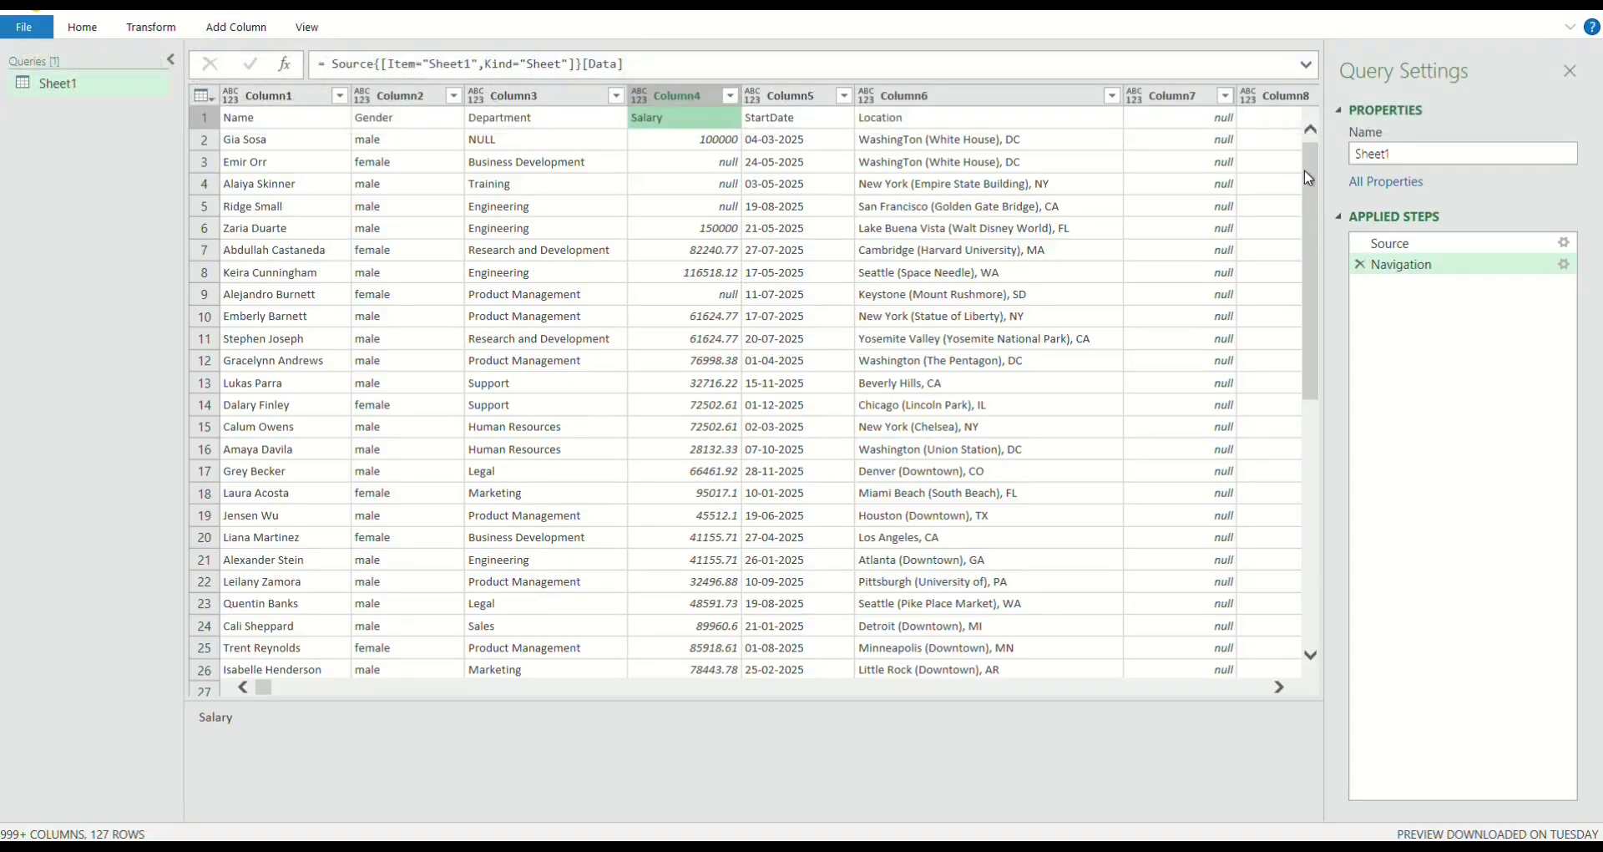
drag(1307, 163, 1308, 135)
click(236, 28)
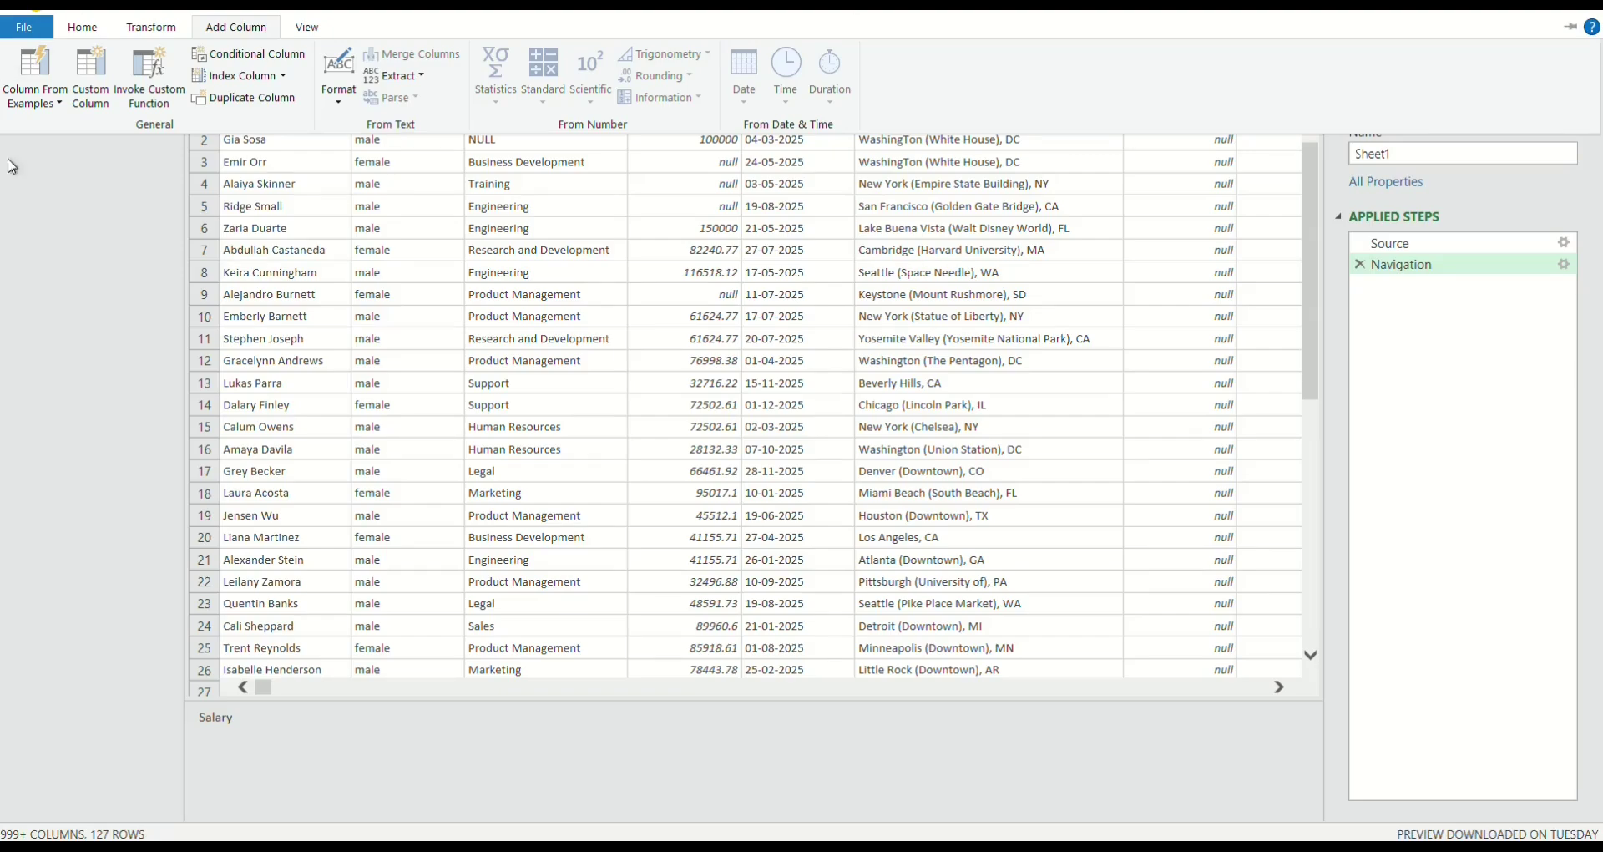
click(305, 28)
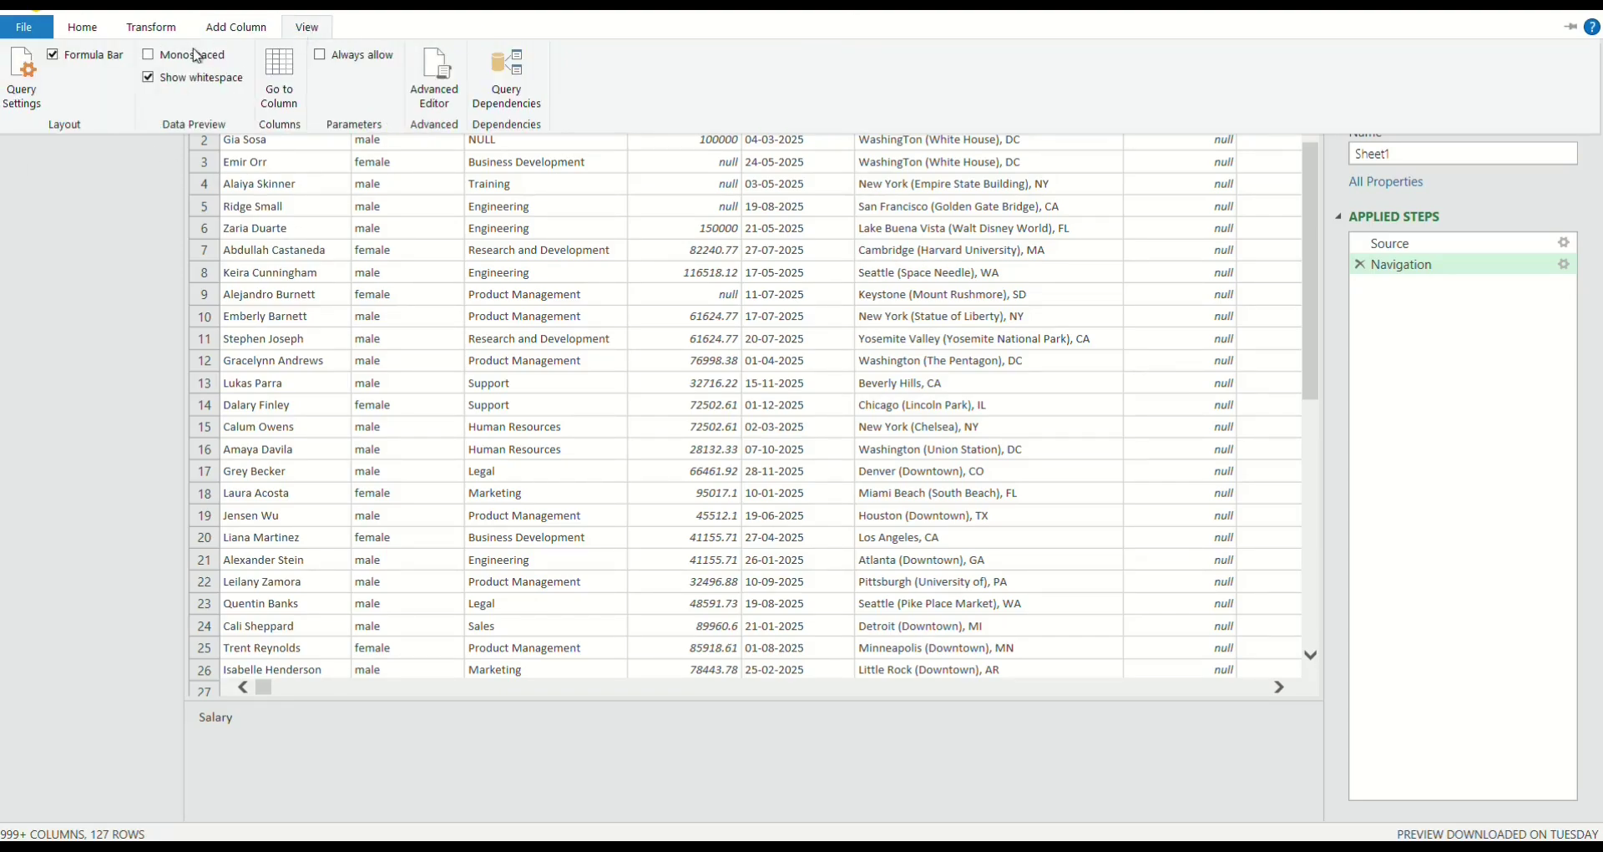
click(304, 34)
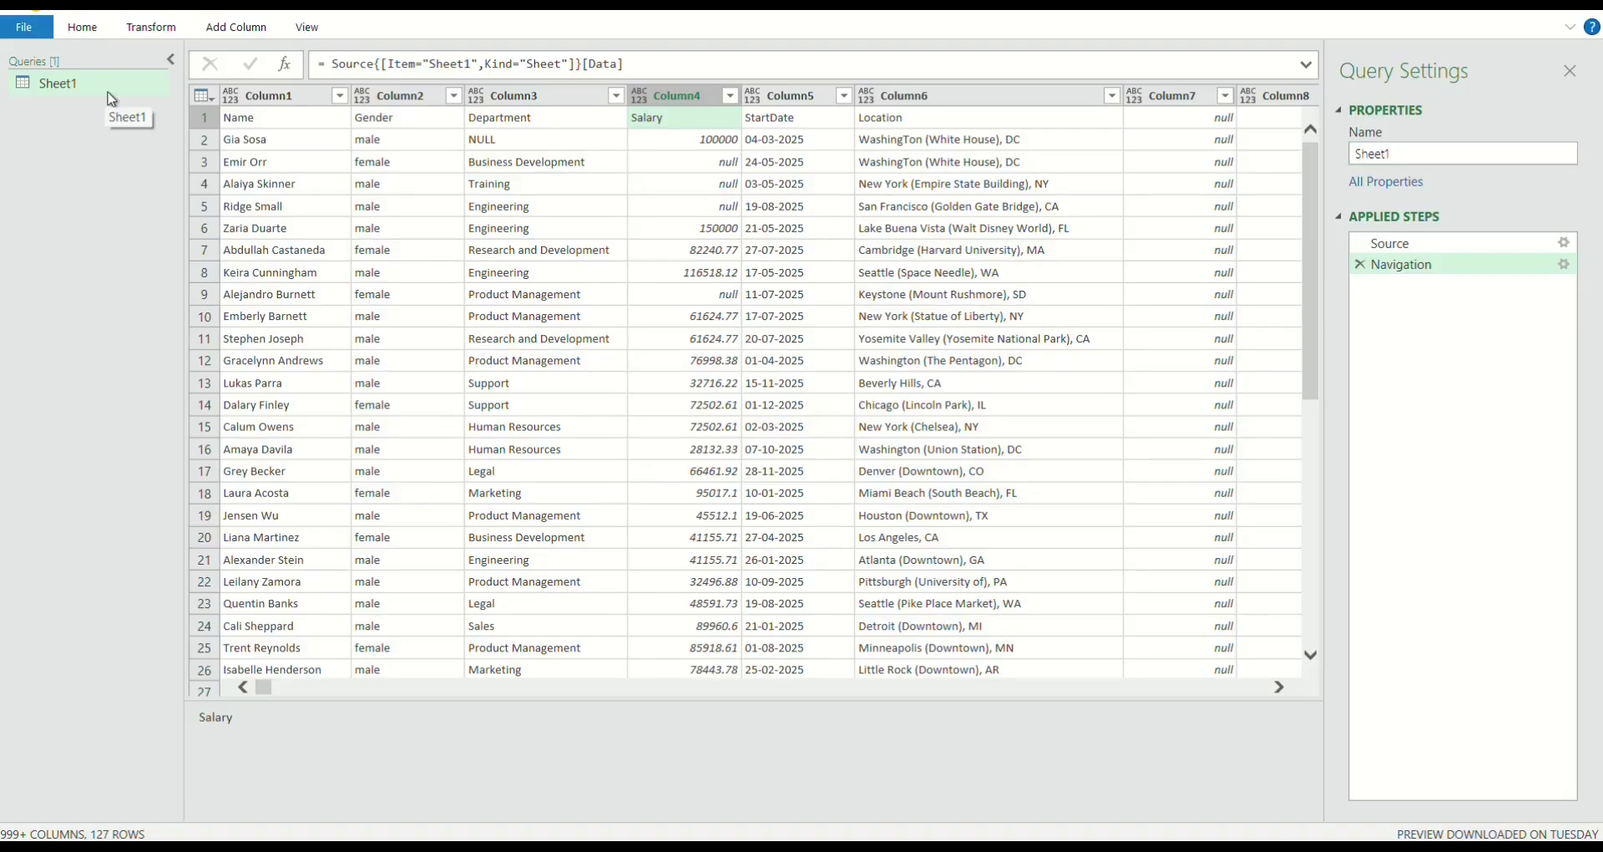
click(1436, 153)
- Compare the generic names of Column1 to Column6 with the field labels in the table's first row
click(292, 105)
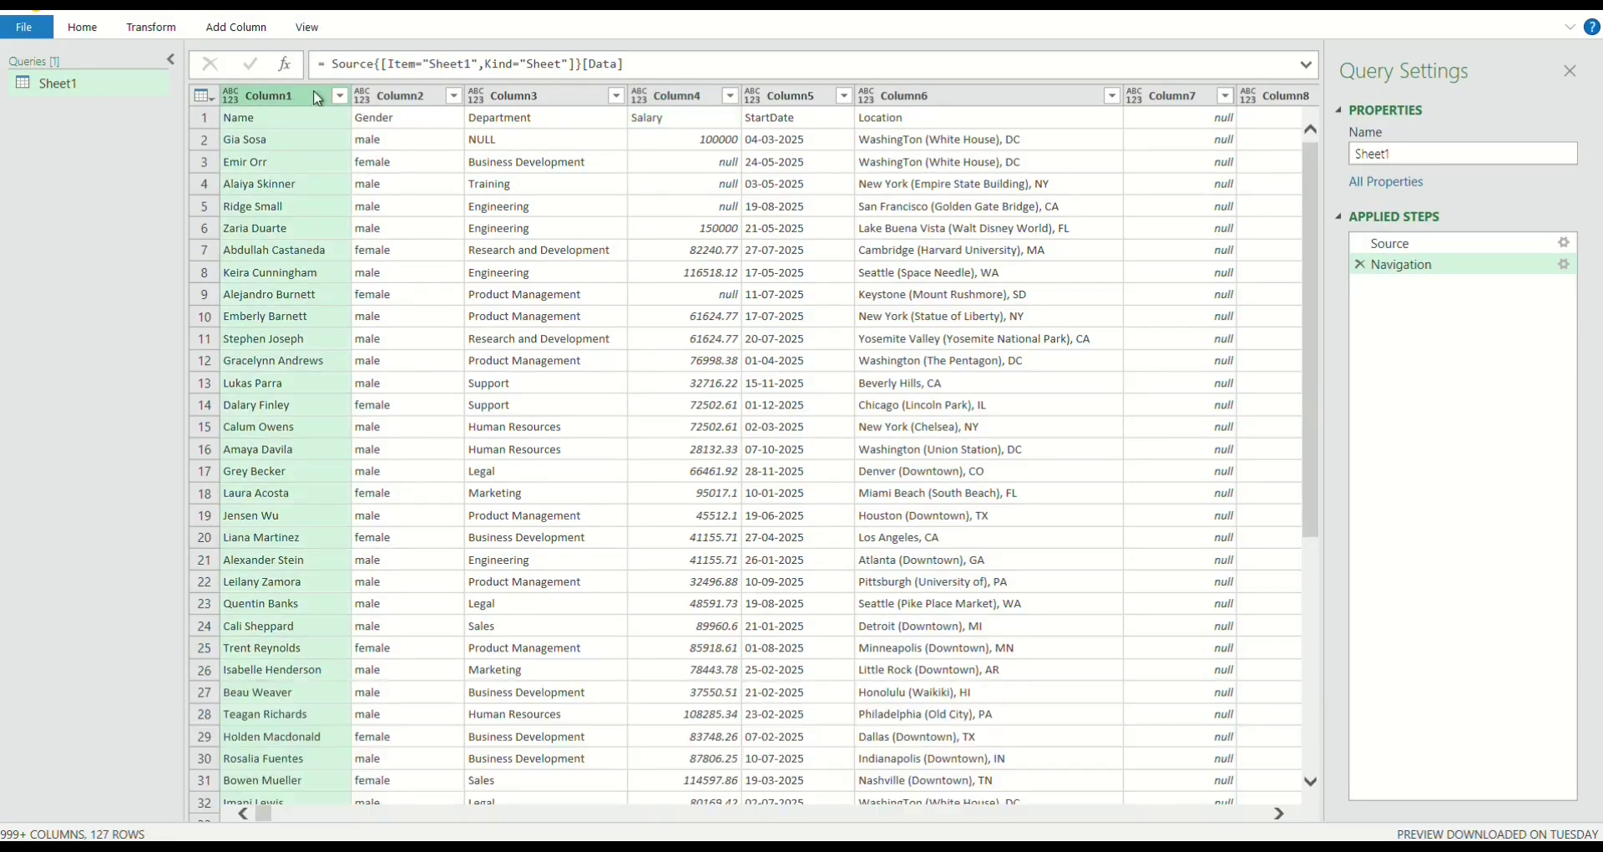
click(268, 120)
click(405, 97)
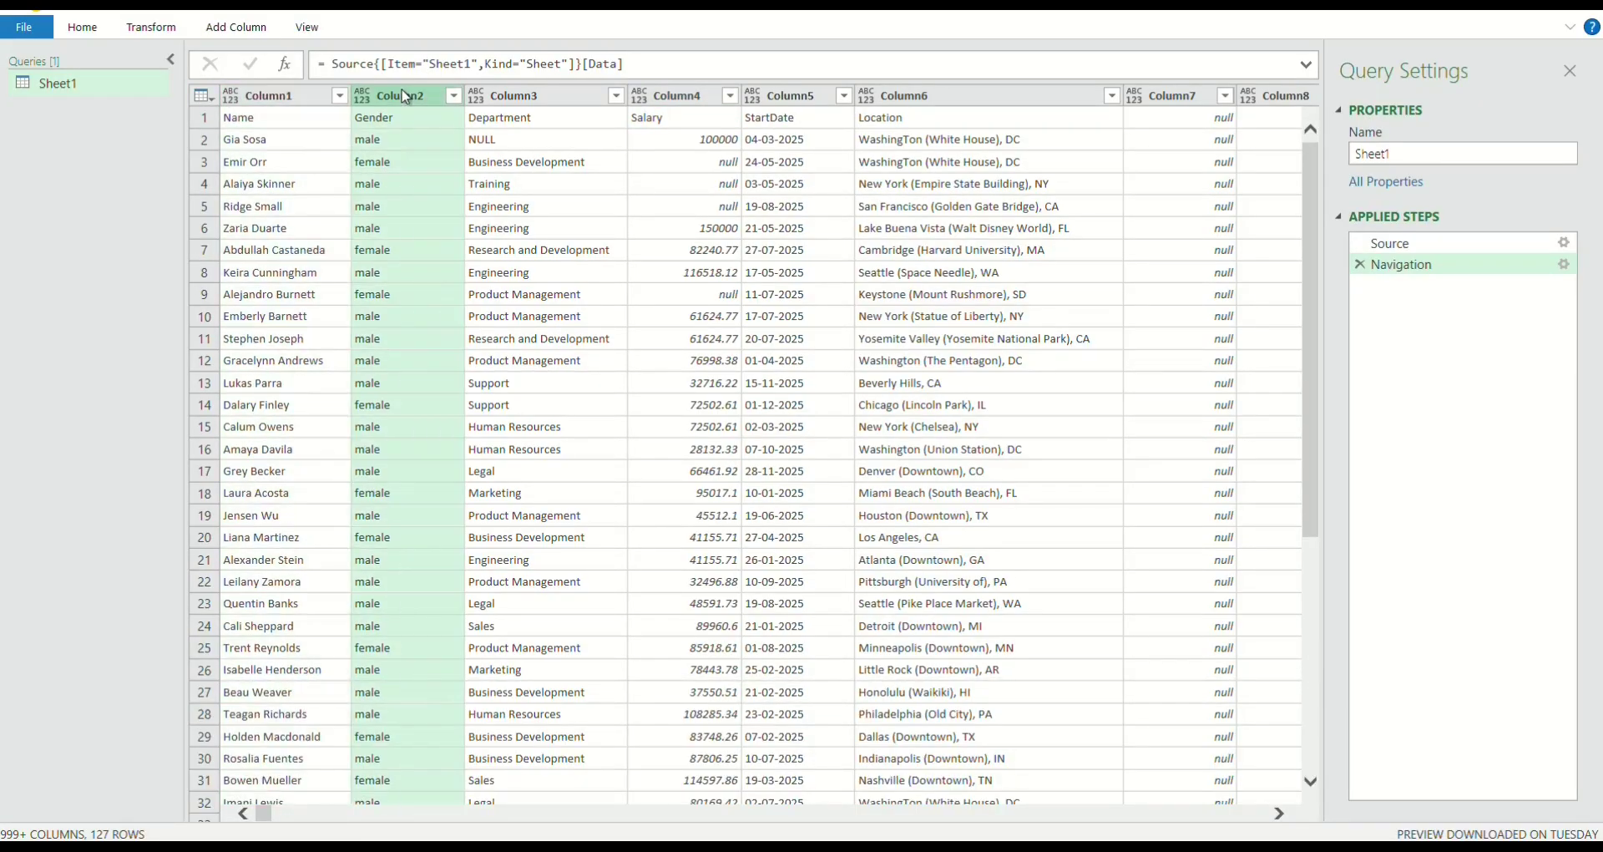
click(499, 96)
click(680, 96)
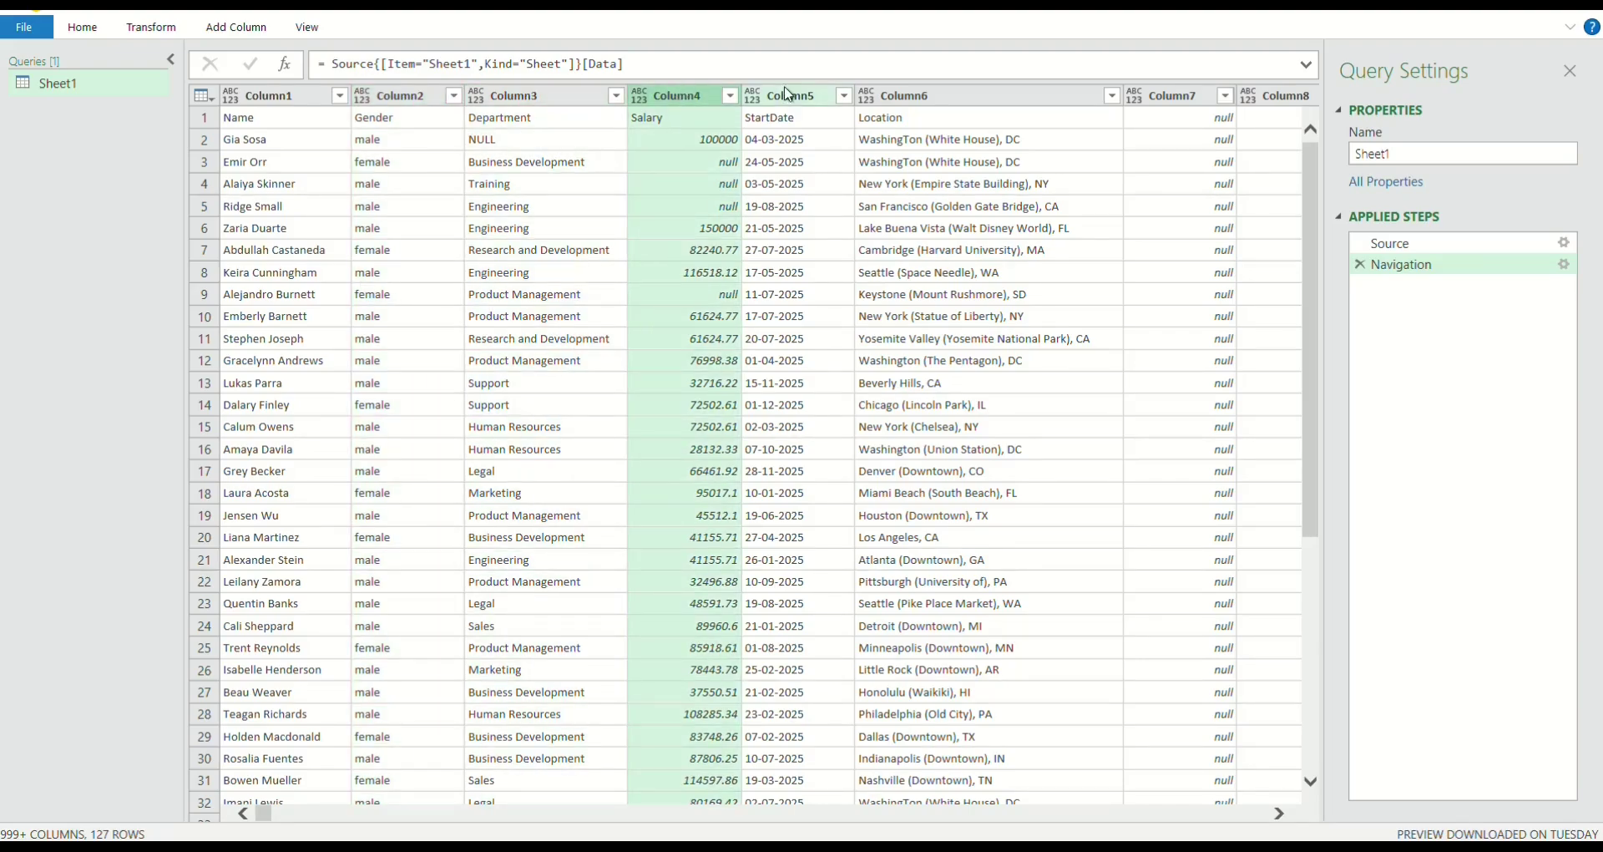
click(804, 99)
click(910, 97)
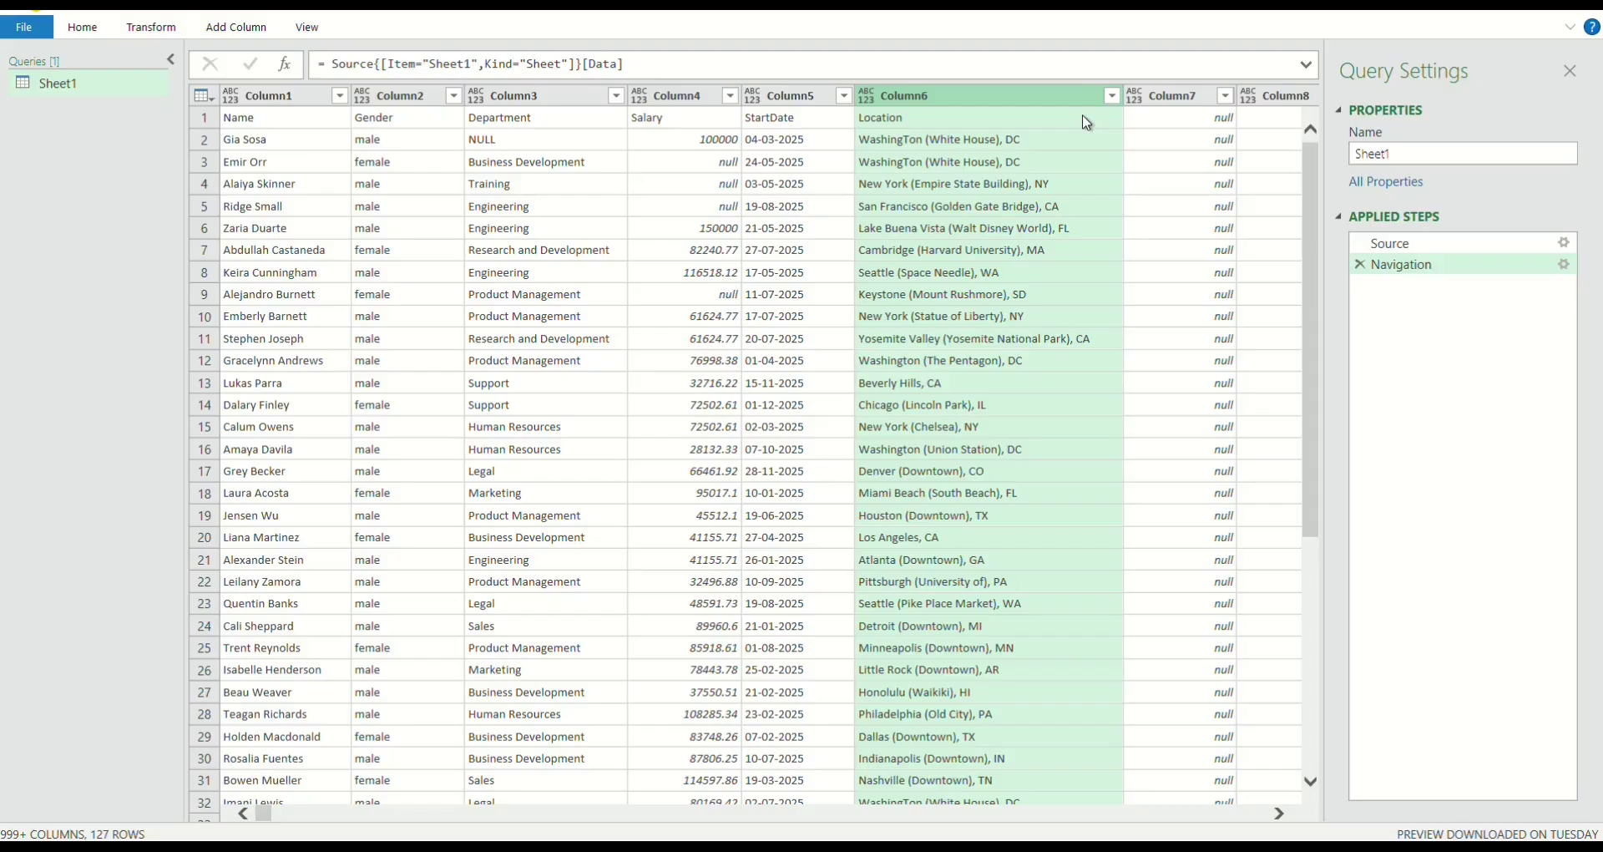
click(251, 130)
click(411, 129)
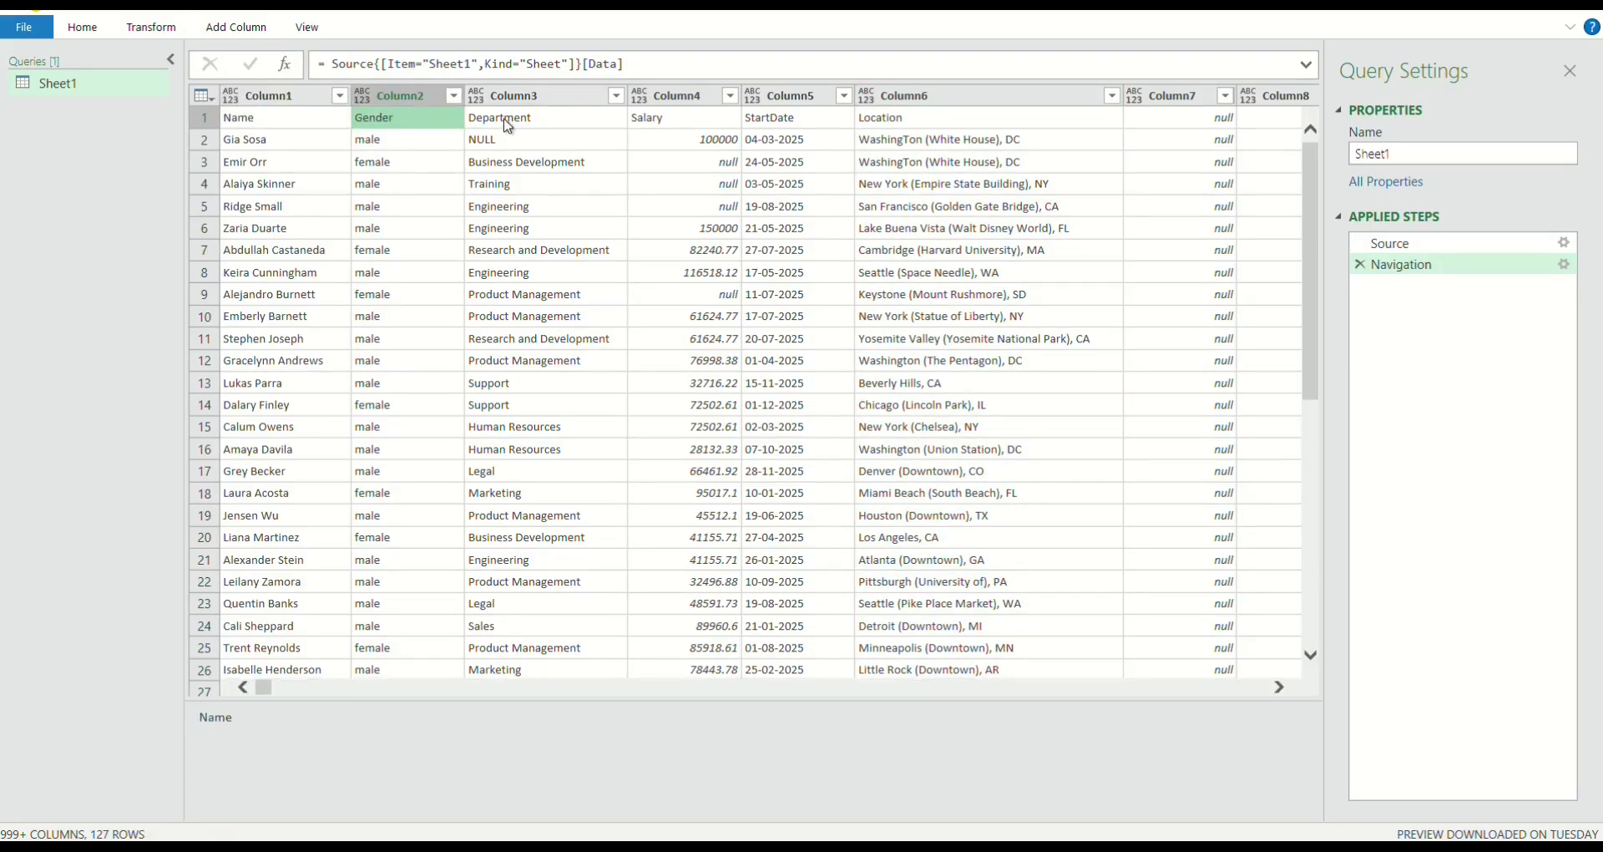
click(509, 126)
click(689, 122)
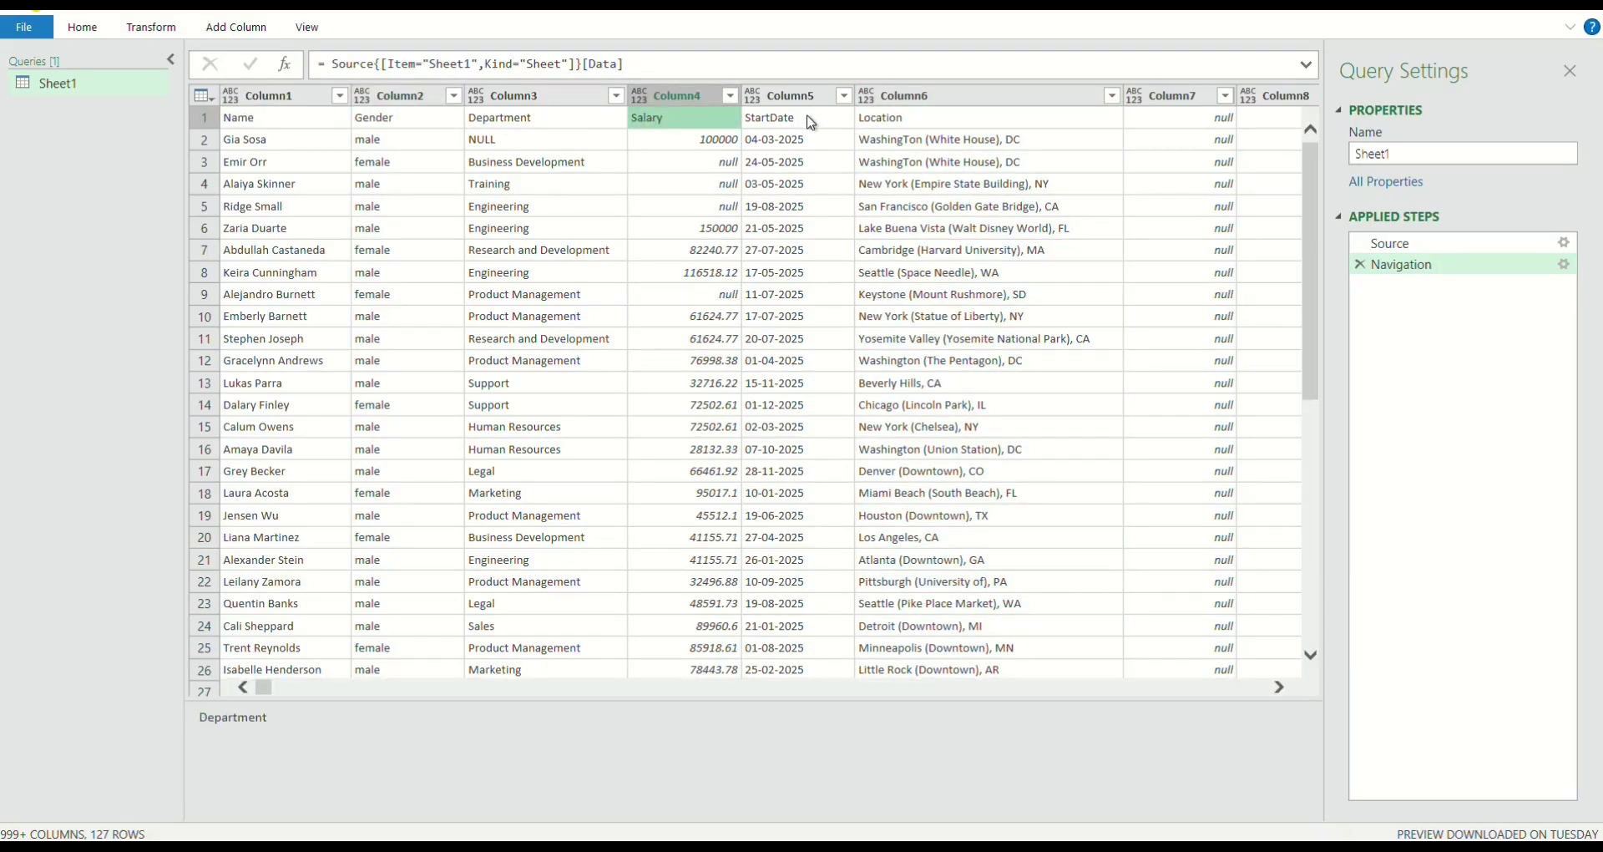
click(812, 123)
click(905, 117)
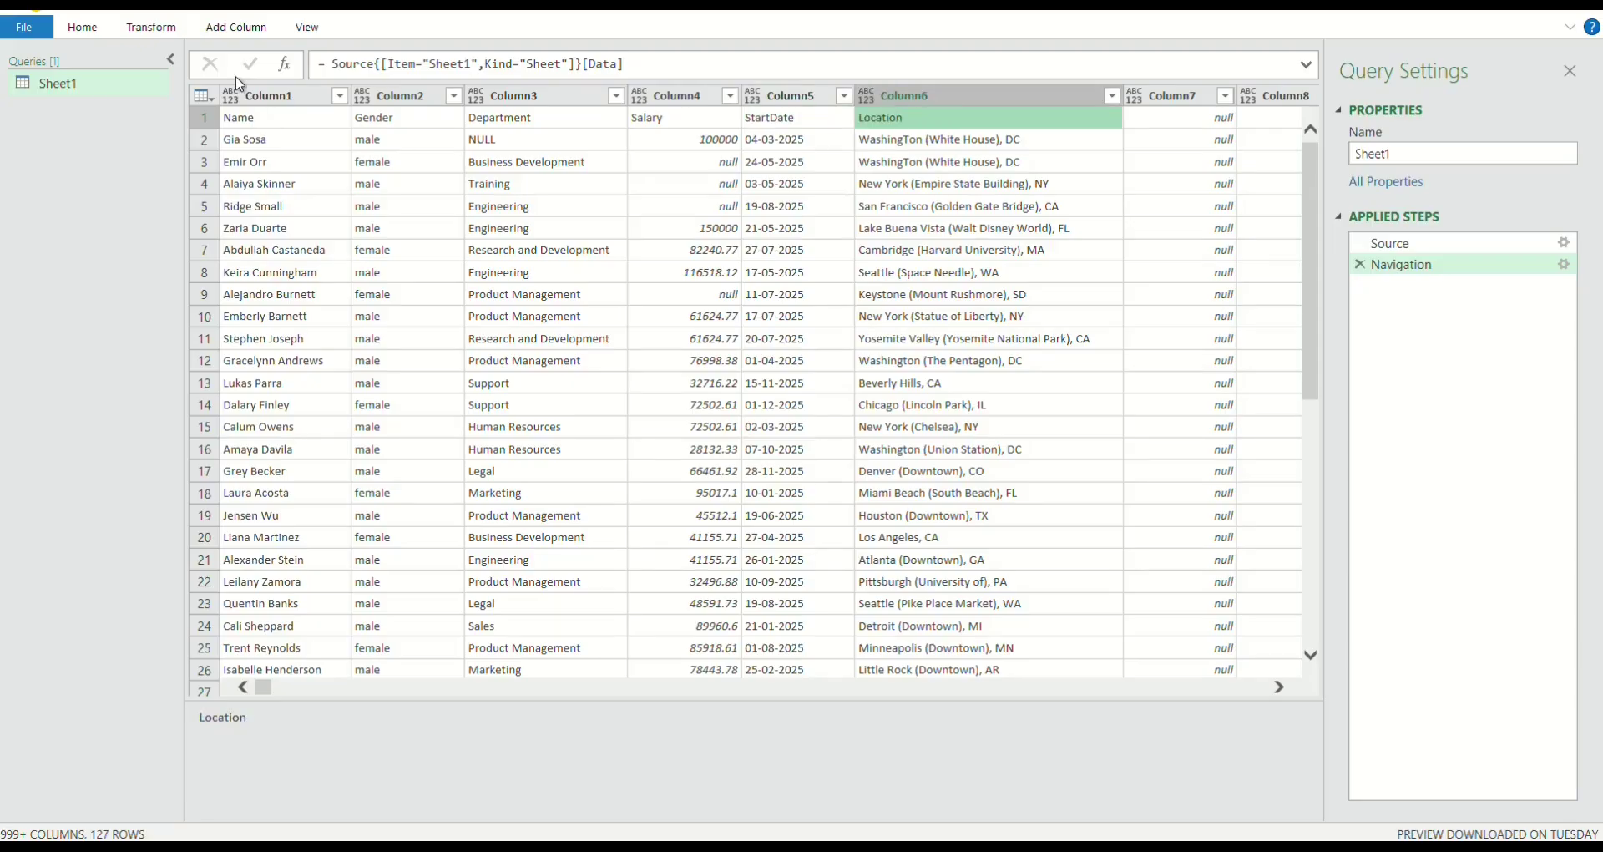
- Promote the first row of the Sheet1 query to column headers
click(83, 29)
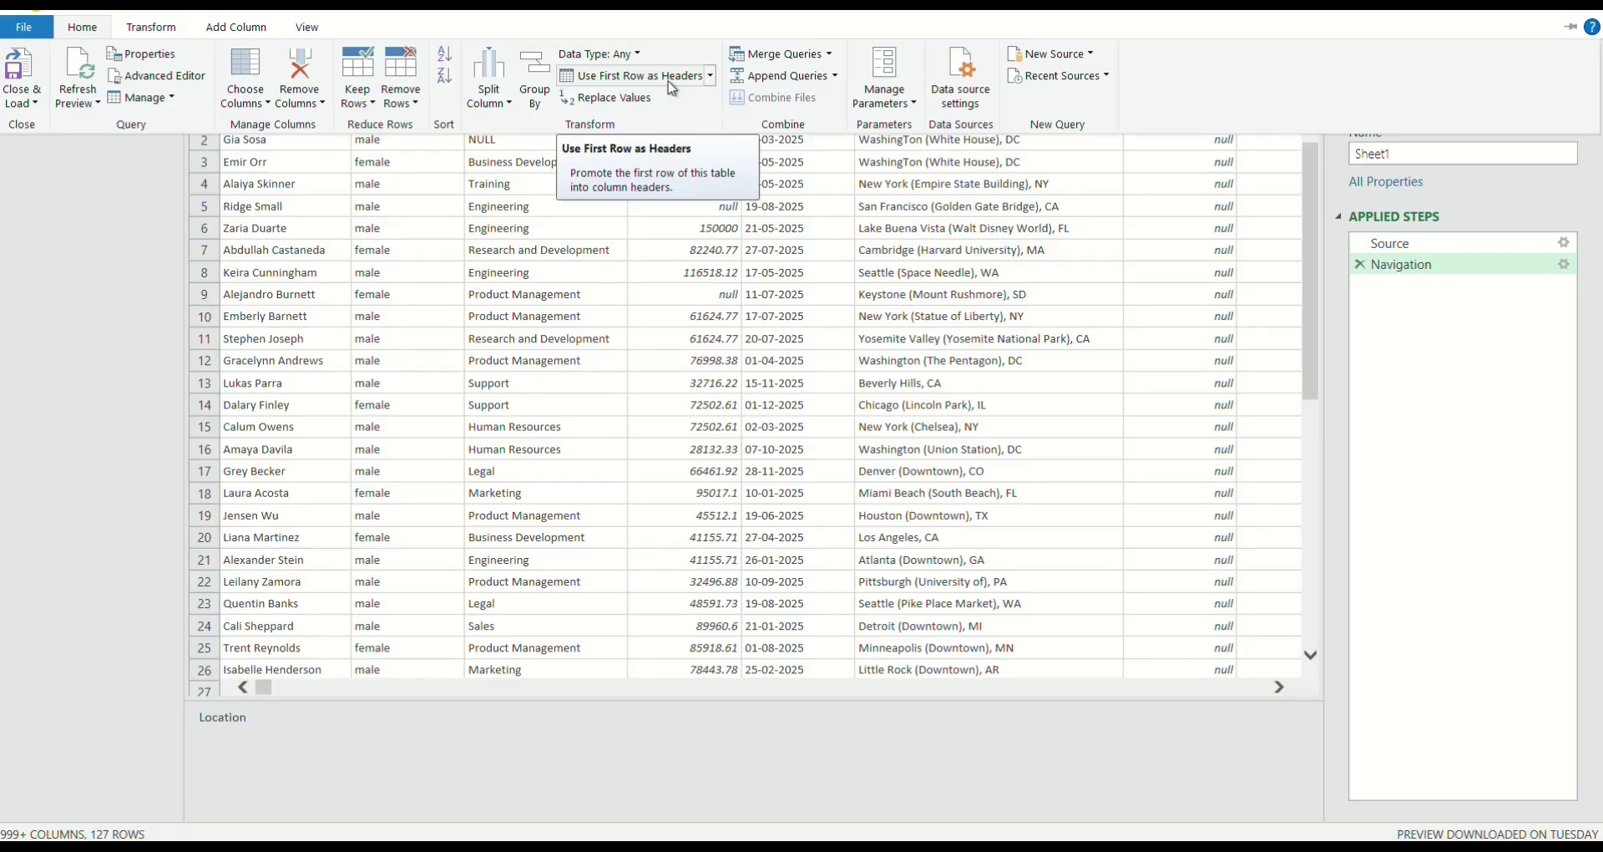
click(632, 75)
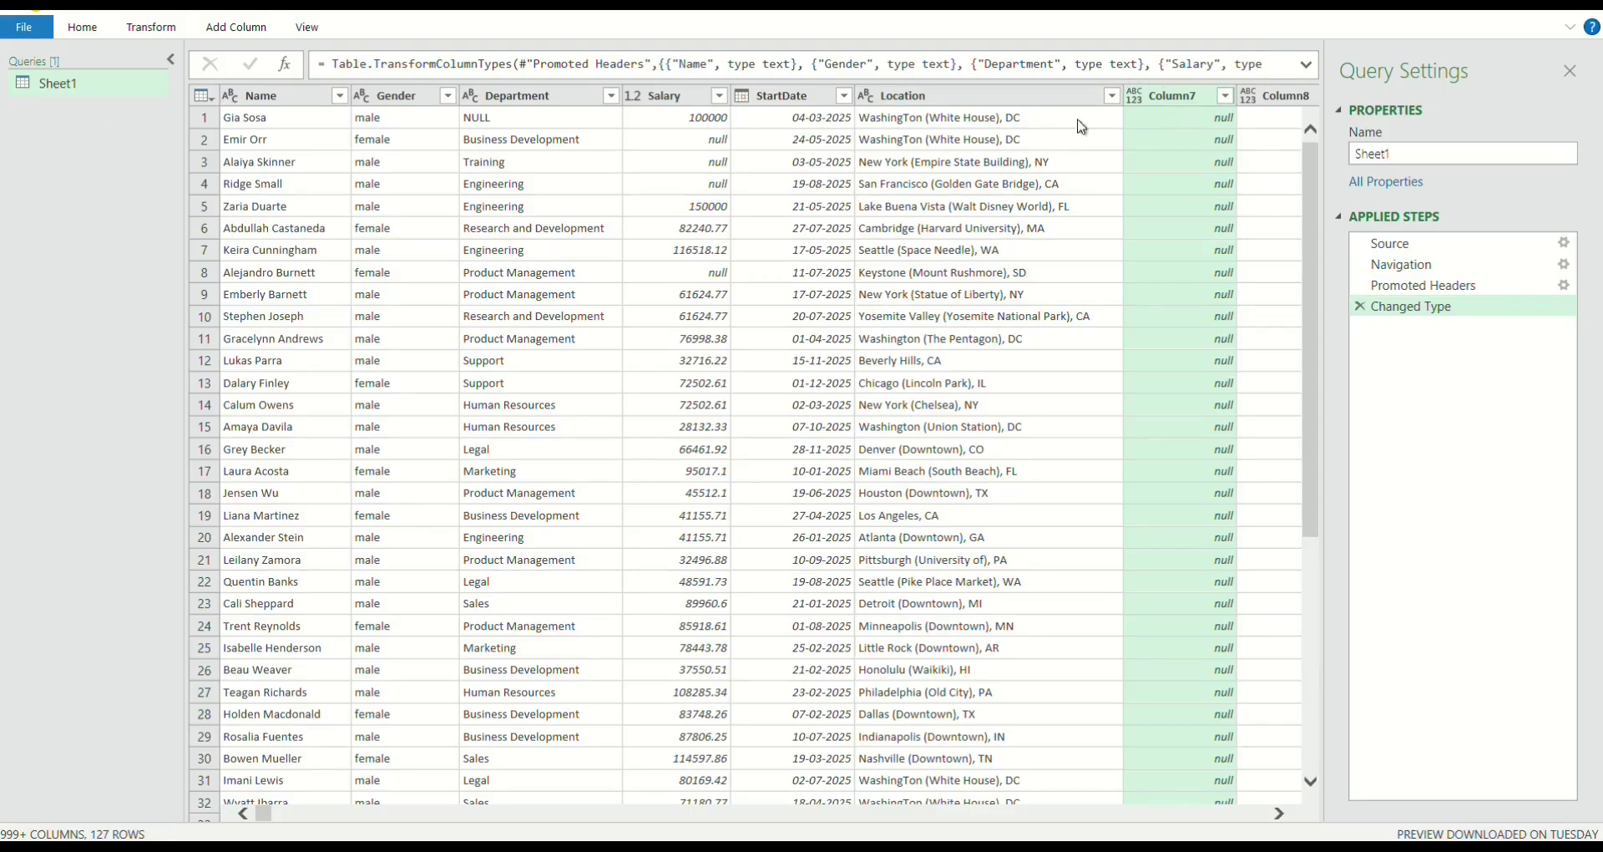
- Keep only the columns from Name through Location and remove all other columns from the query
click(999, 104)
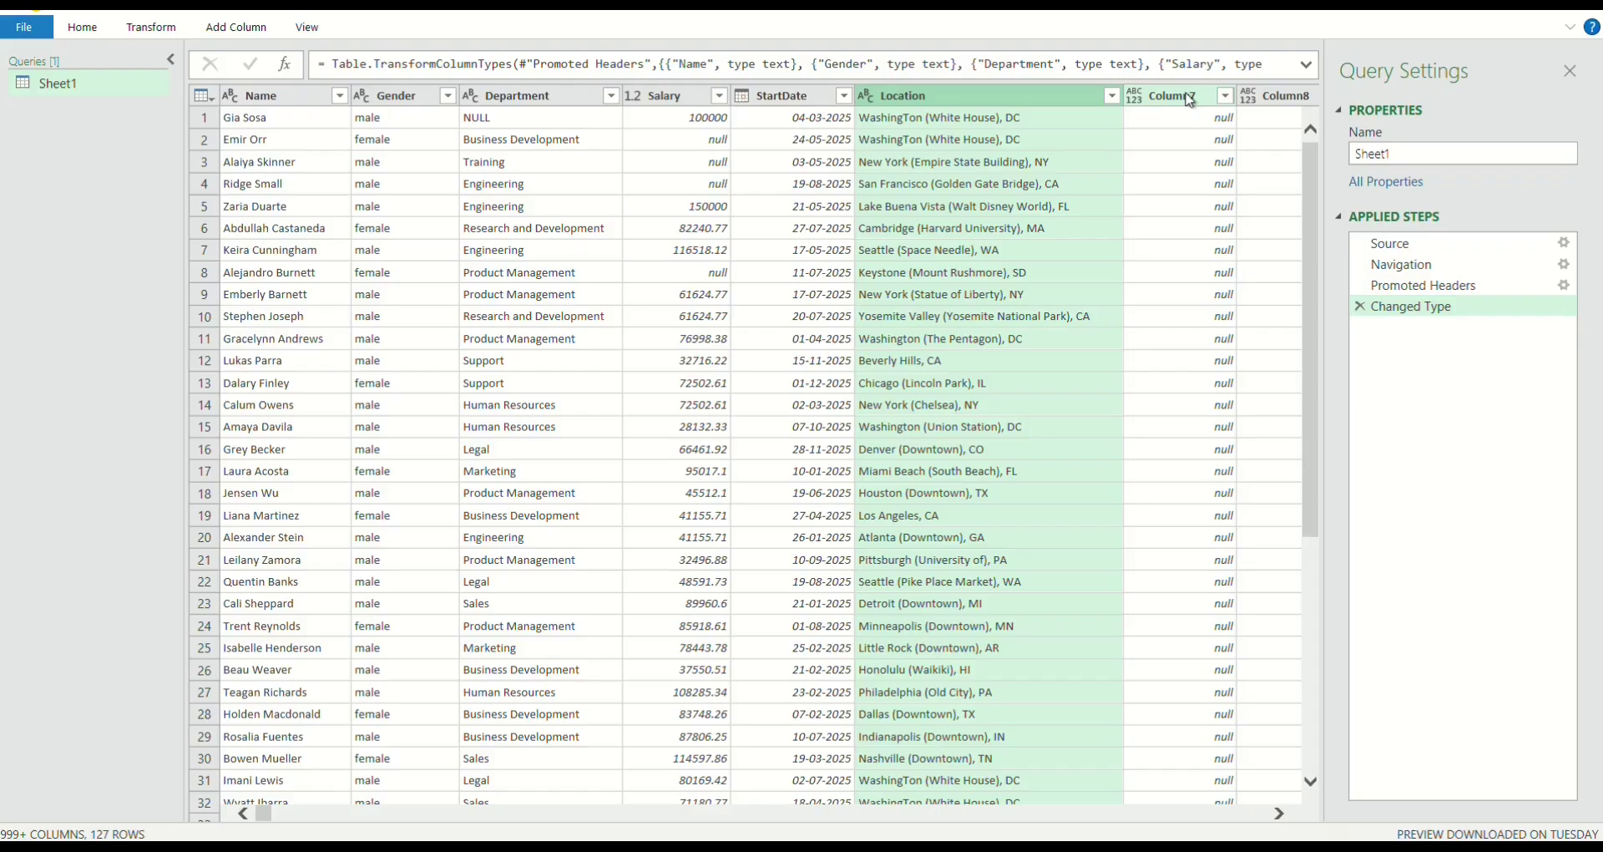
click(277, 104)
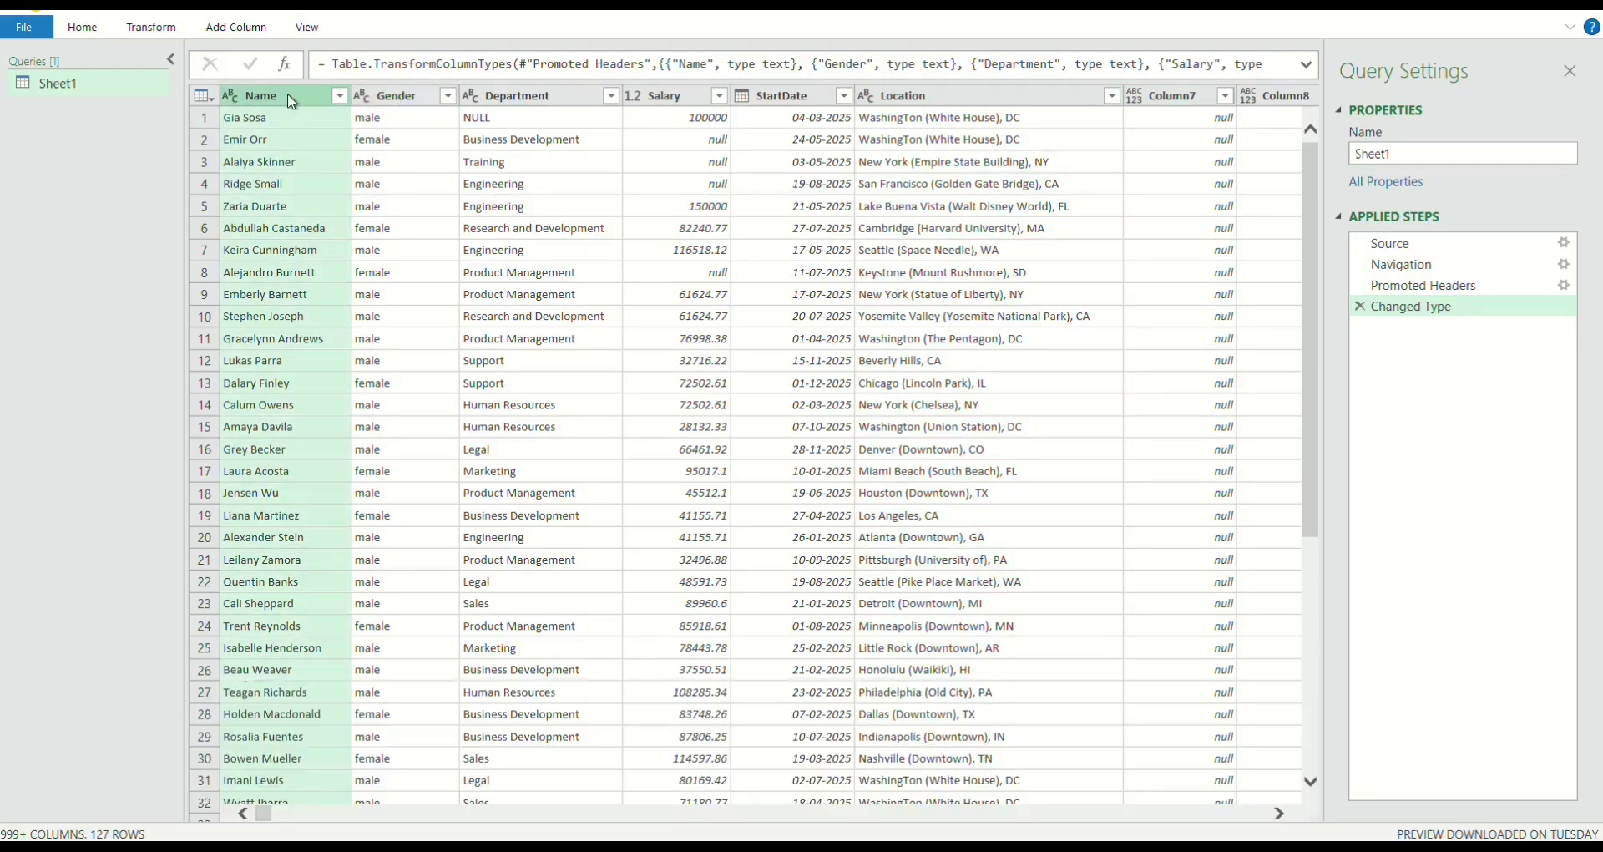
shift+click(918, 94)
right_click(917, 94)
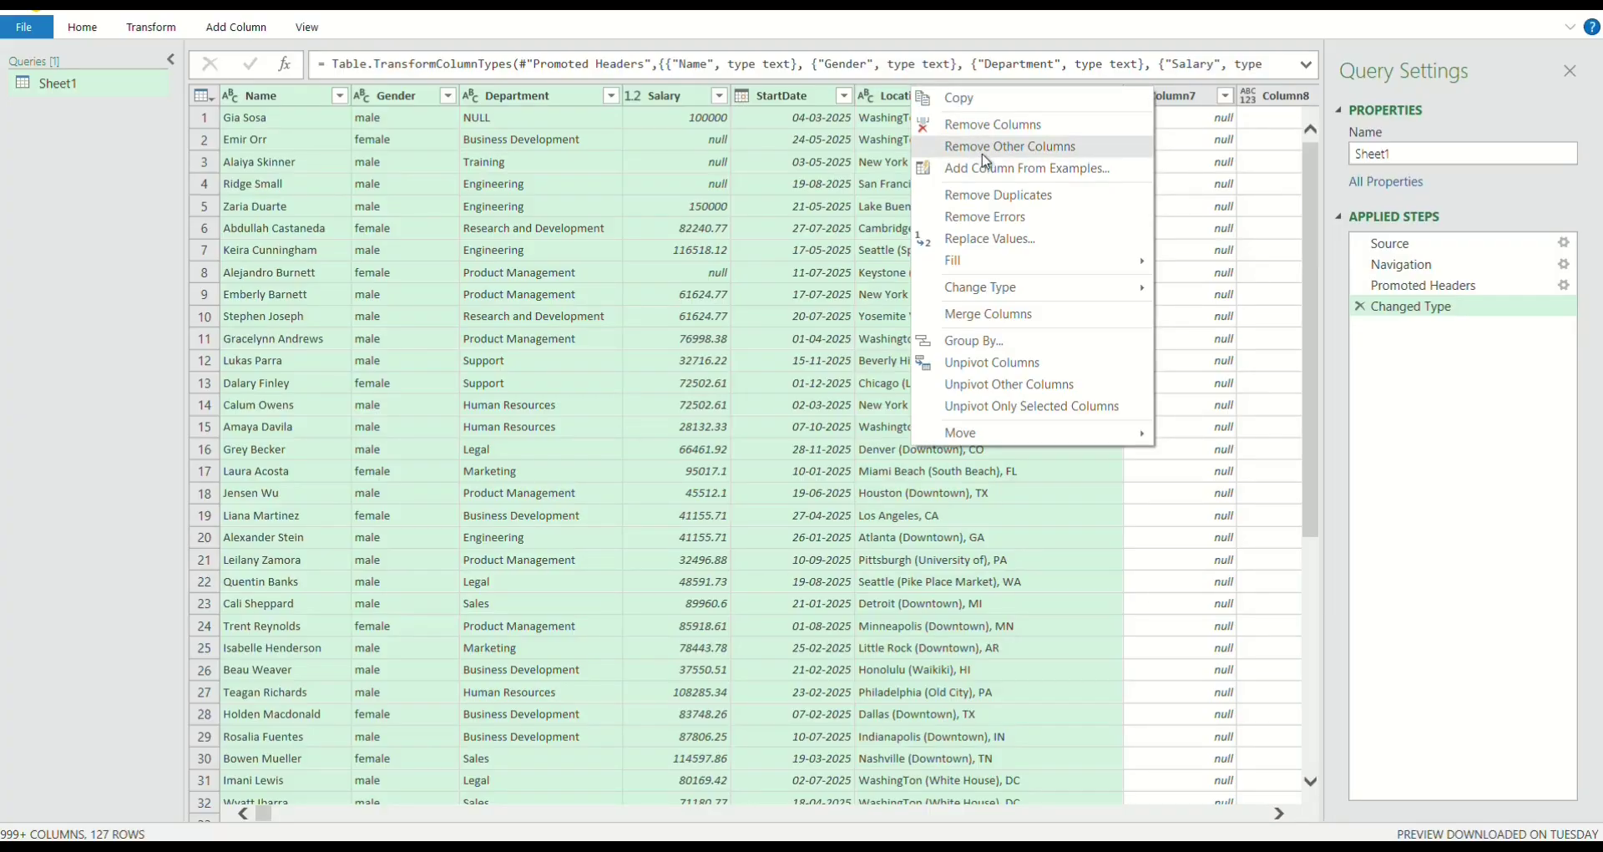
click(985, 150)
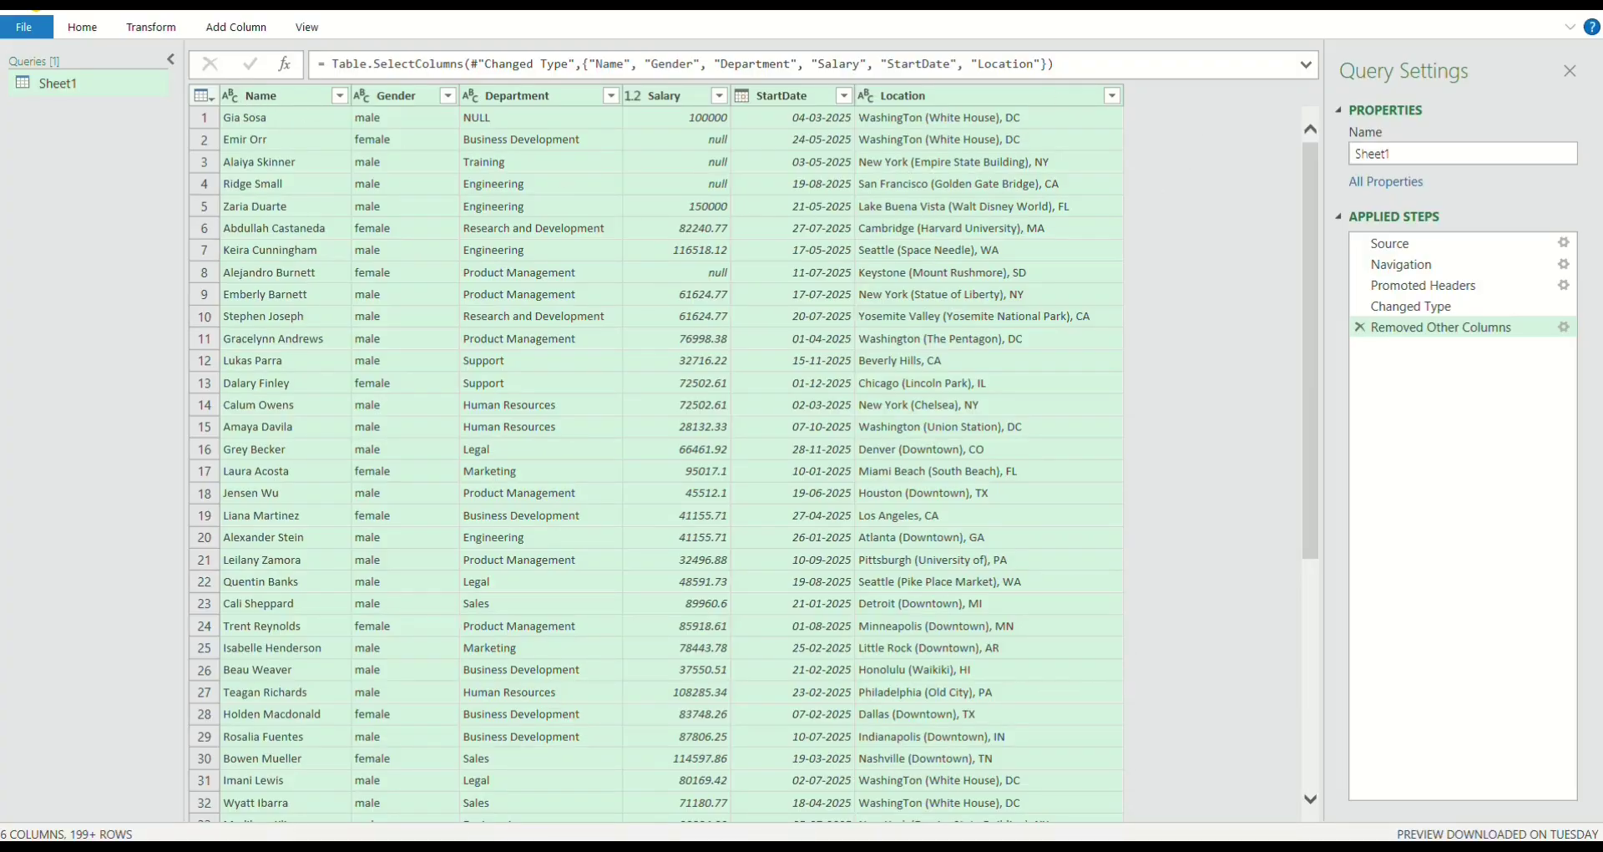
- Replace the value "male " with "Male" in the Gender column
click(372, 117)
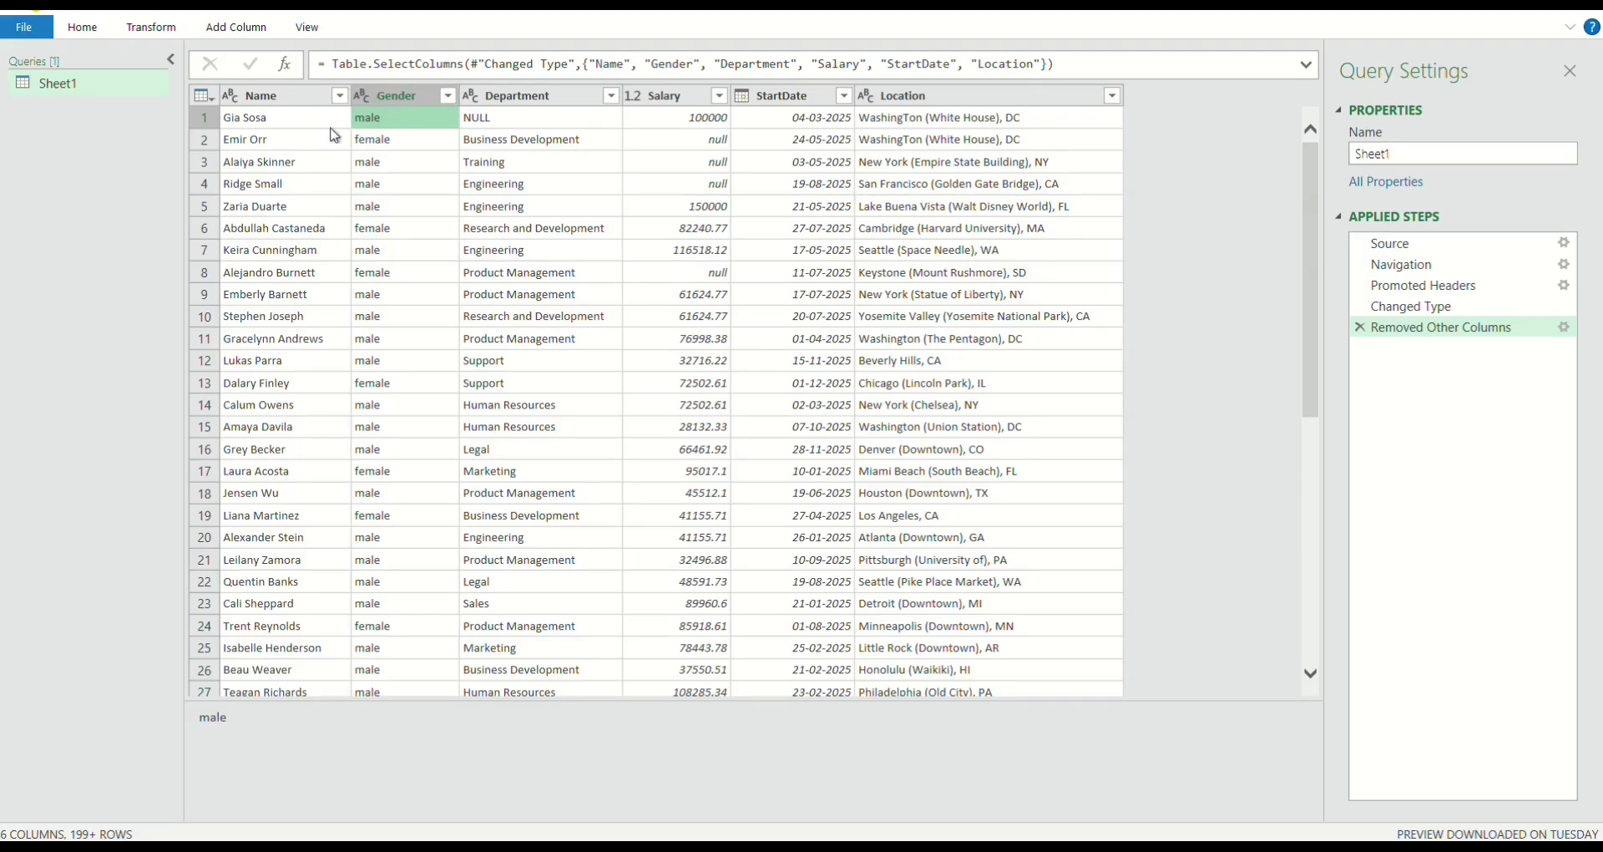
click(394, 143)
click(389, 122)
right_click(398, 119)
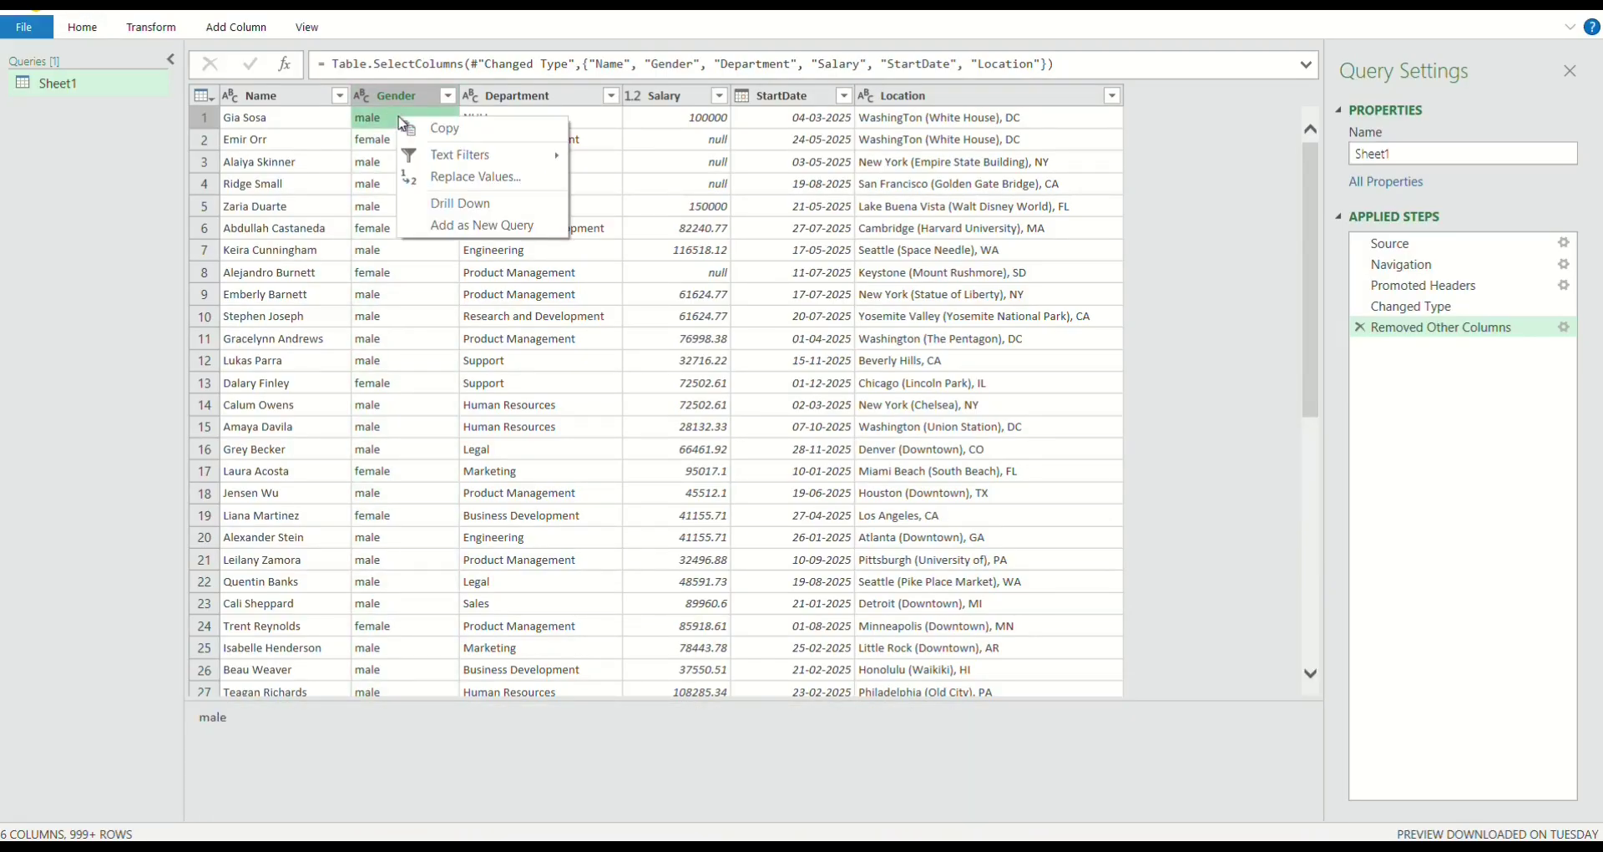
click(491, 184)
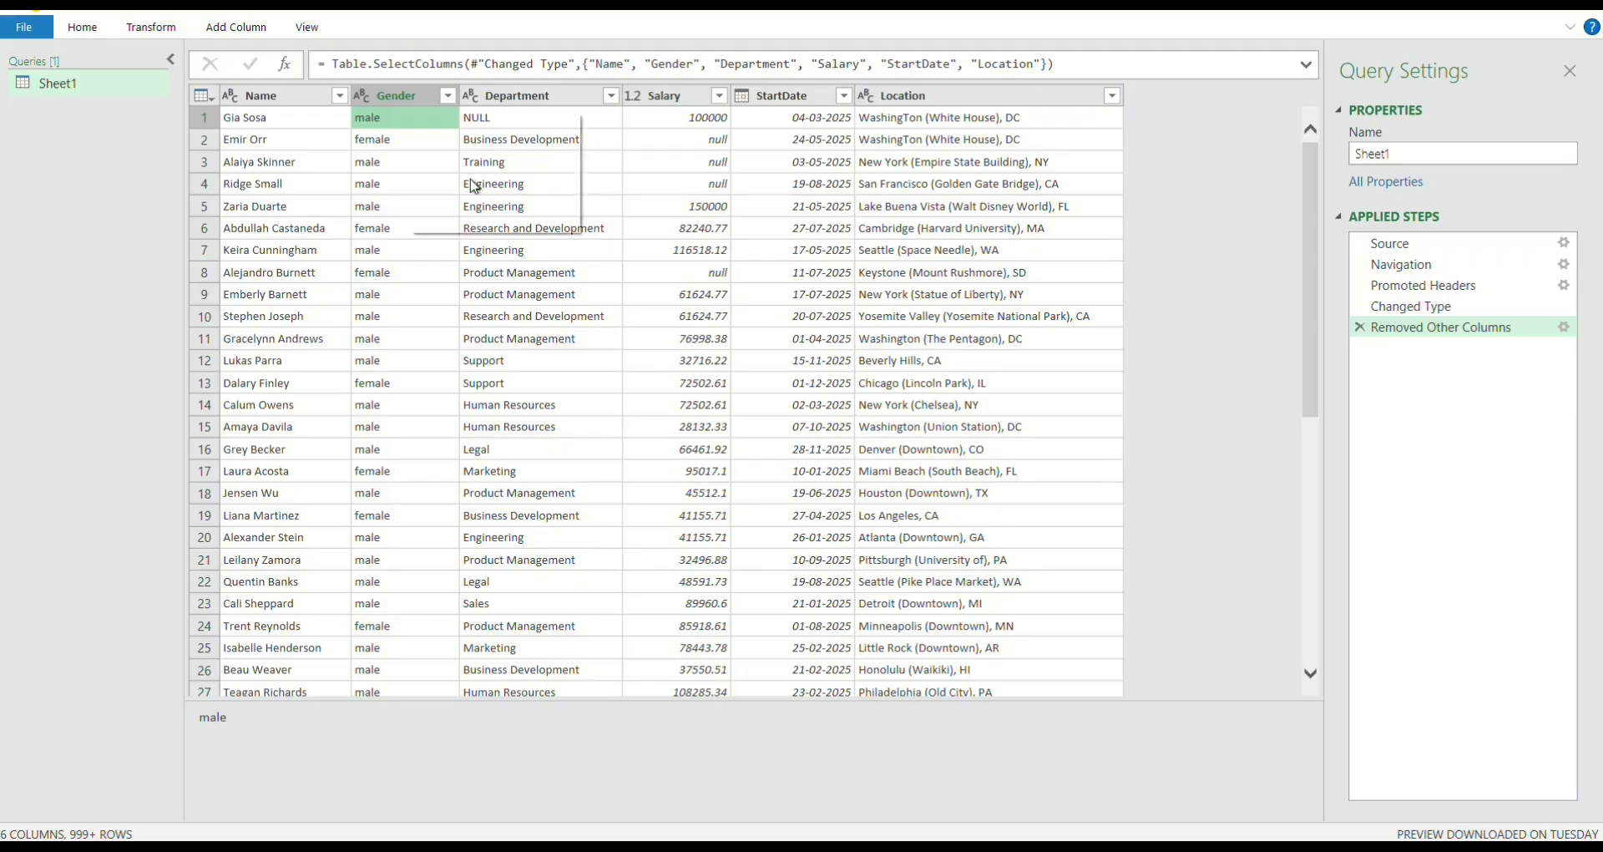
click(473, 434)
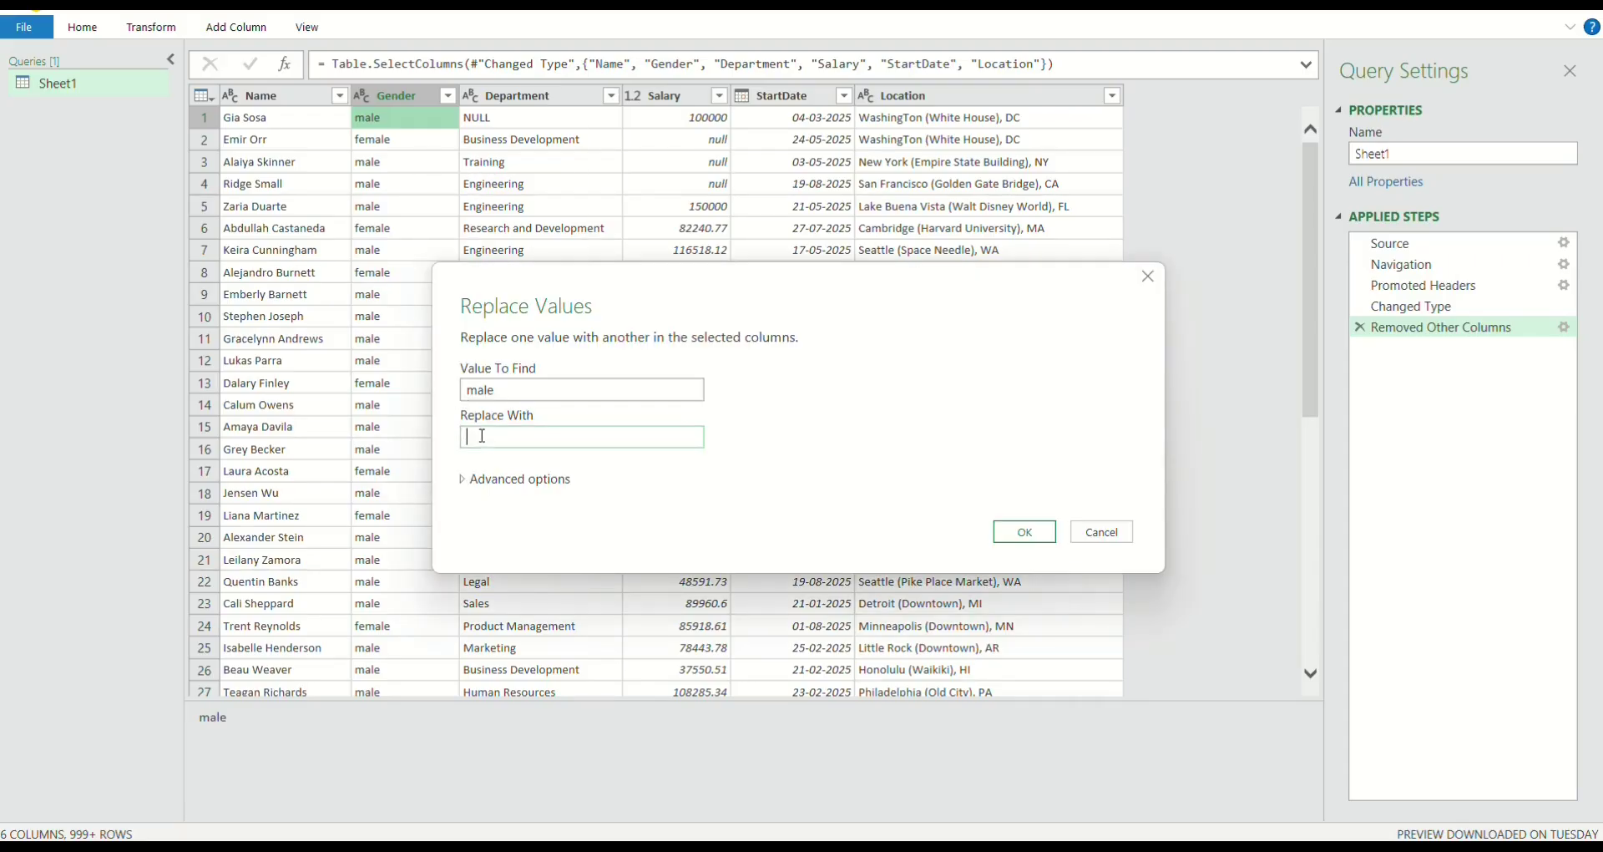
text(Male)
click(1025, 532)
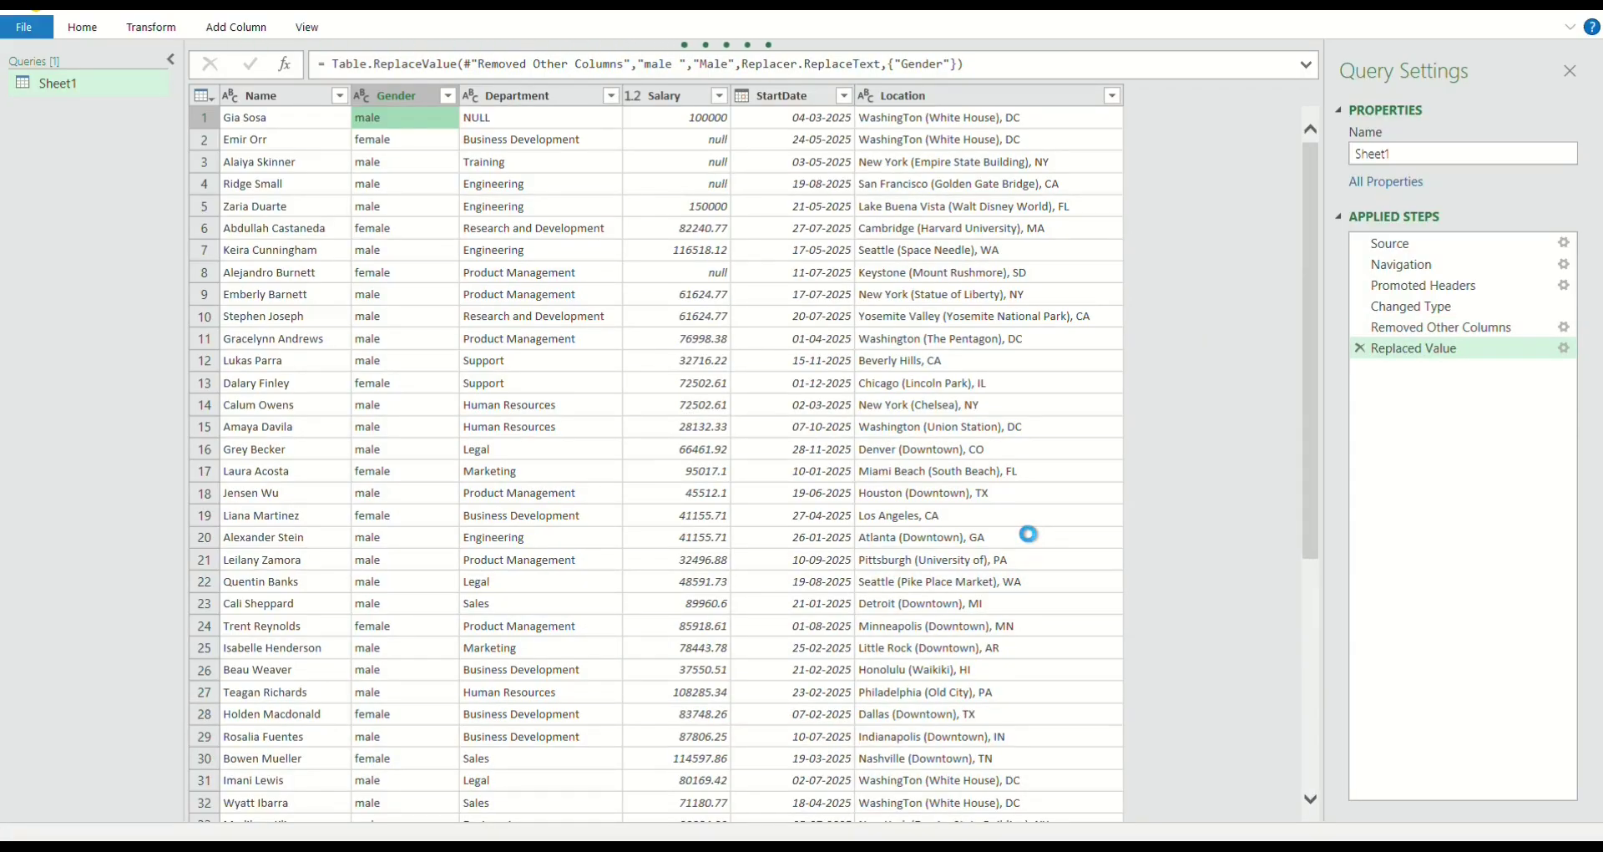
- Replace the value "female" with "Female" in the Gender column
click(405, 142)
right_click(405, 143)
click(473, 196)
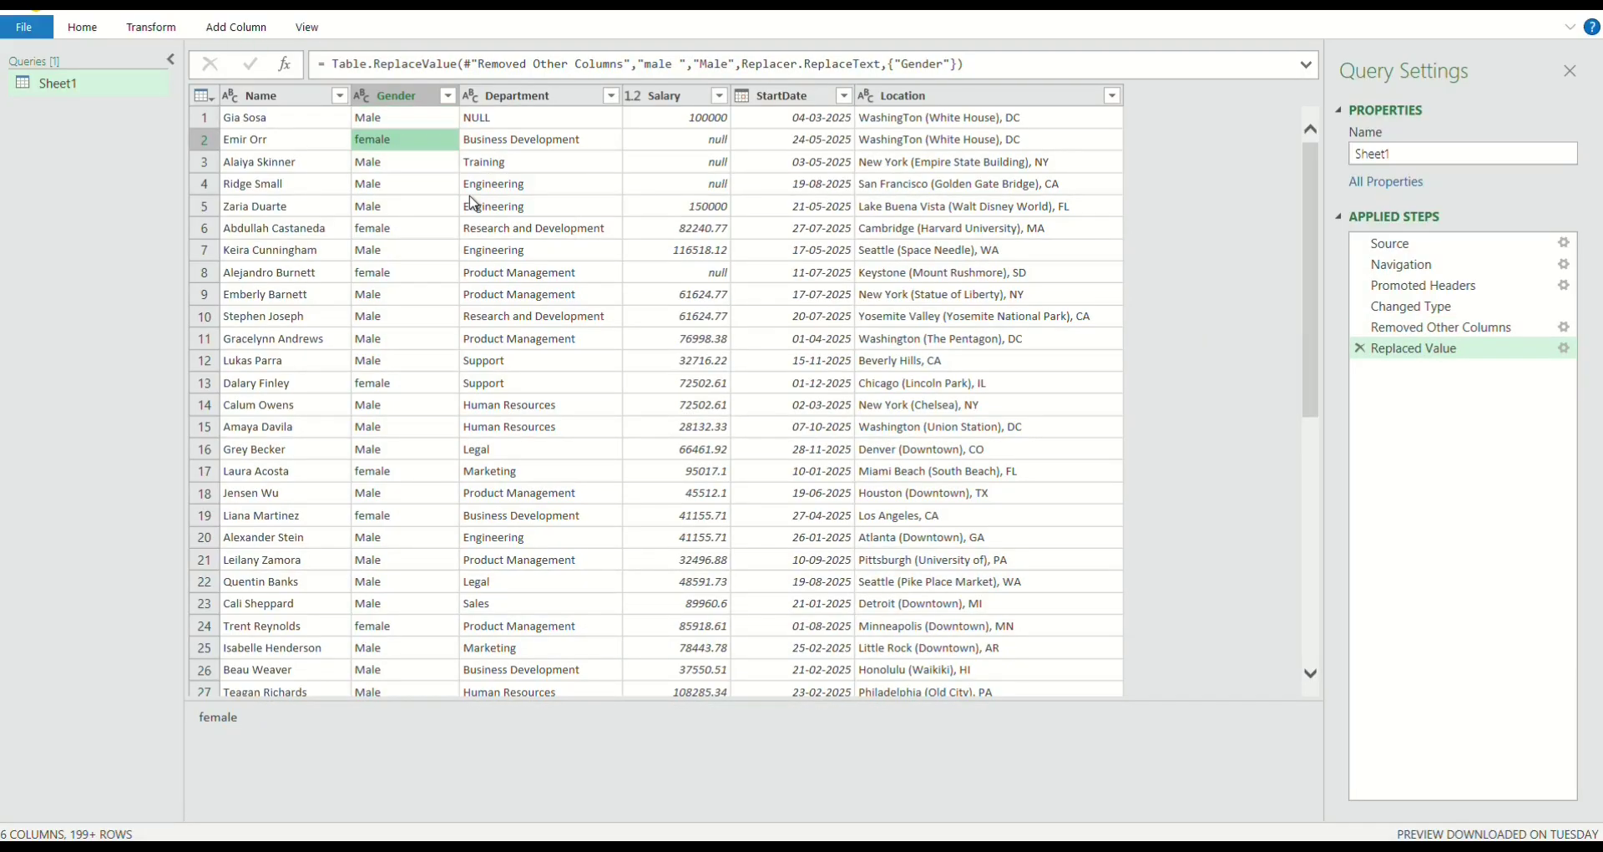
text(Female)
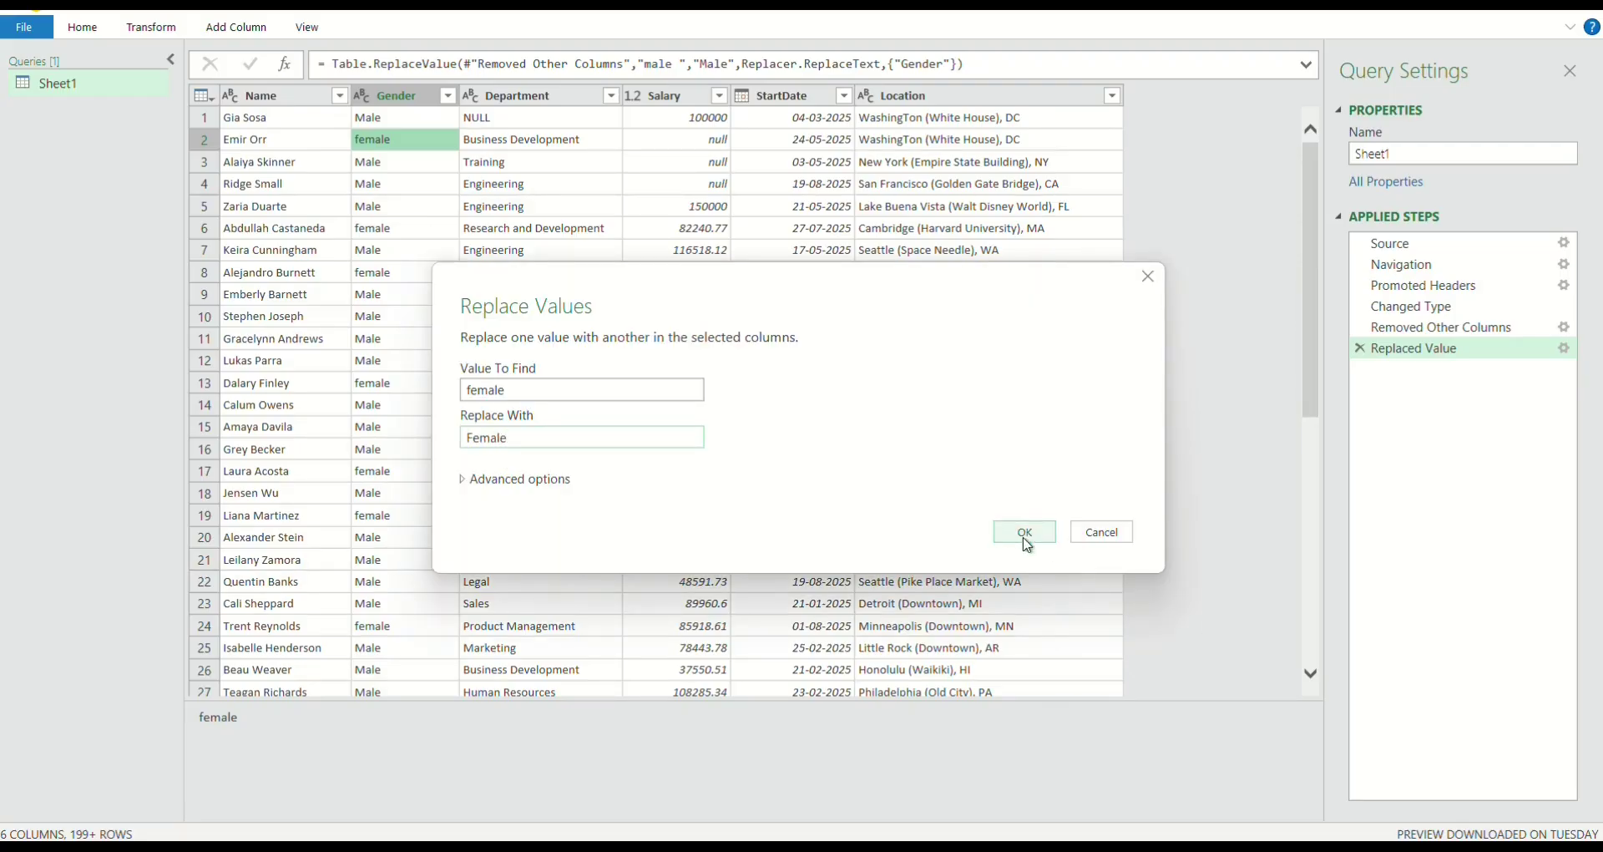
click(1027, 539)
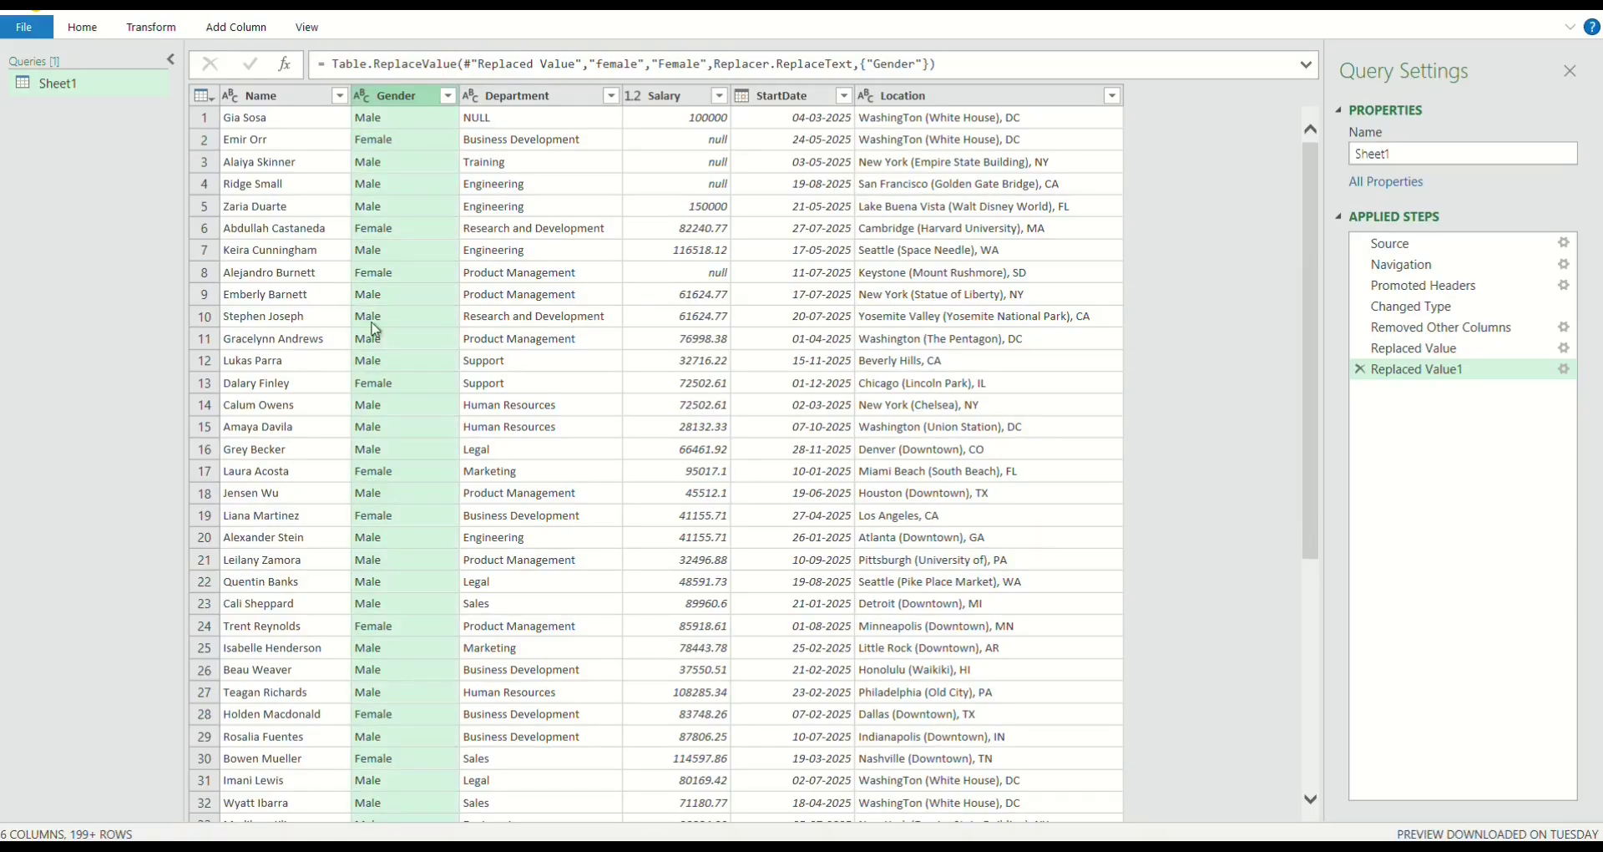
click(374, 139)
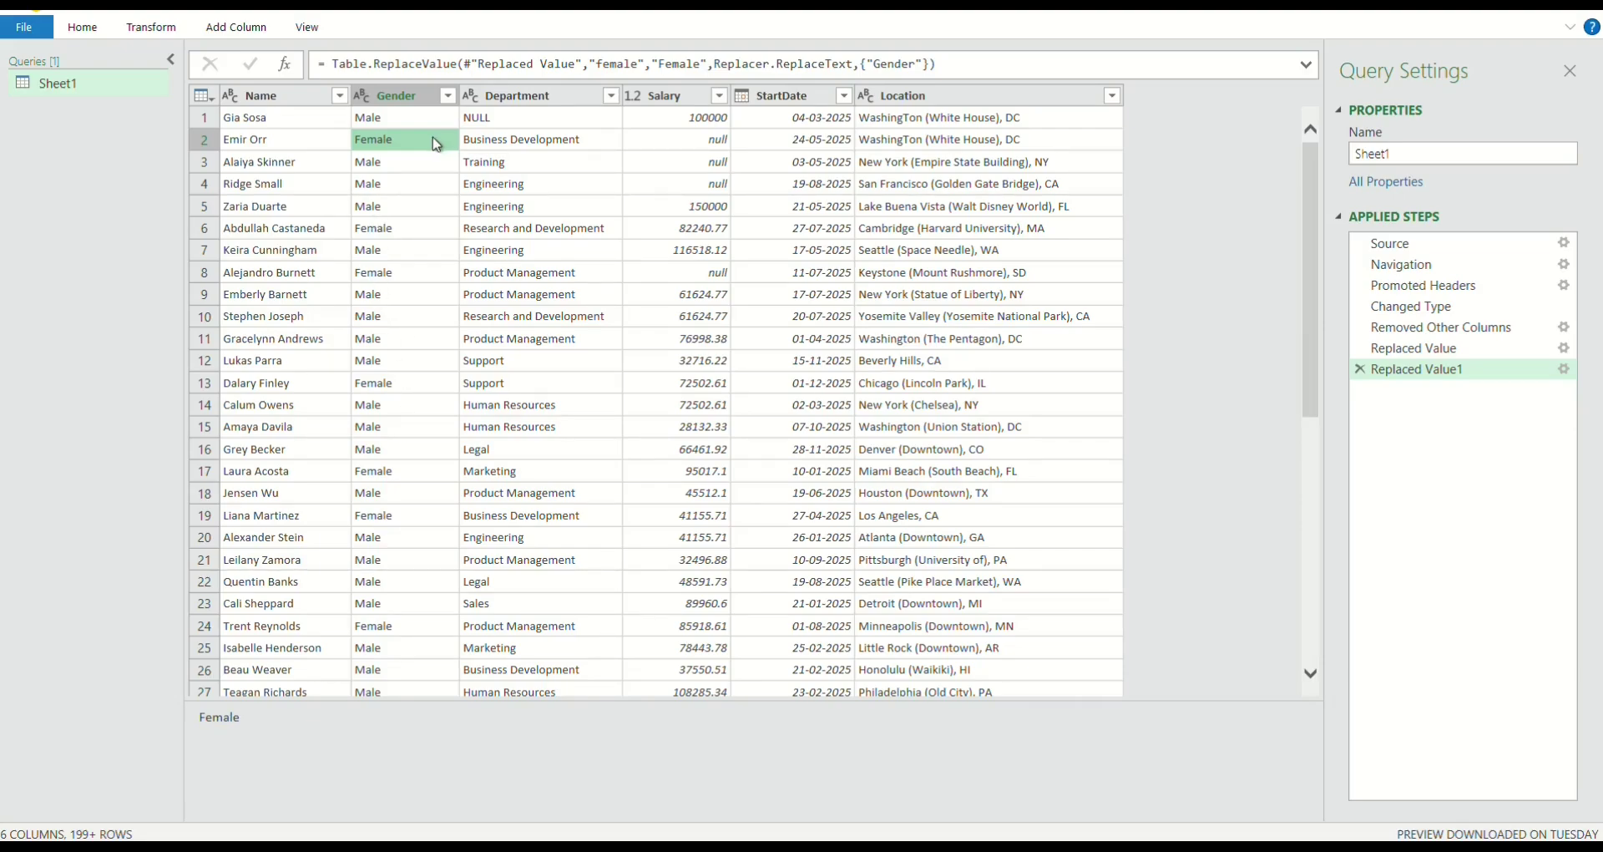
- Replace the value "NULL" with "ACCOUNTING" in the Department column
click(522, 115)
click(613, 96)
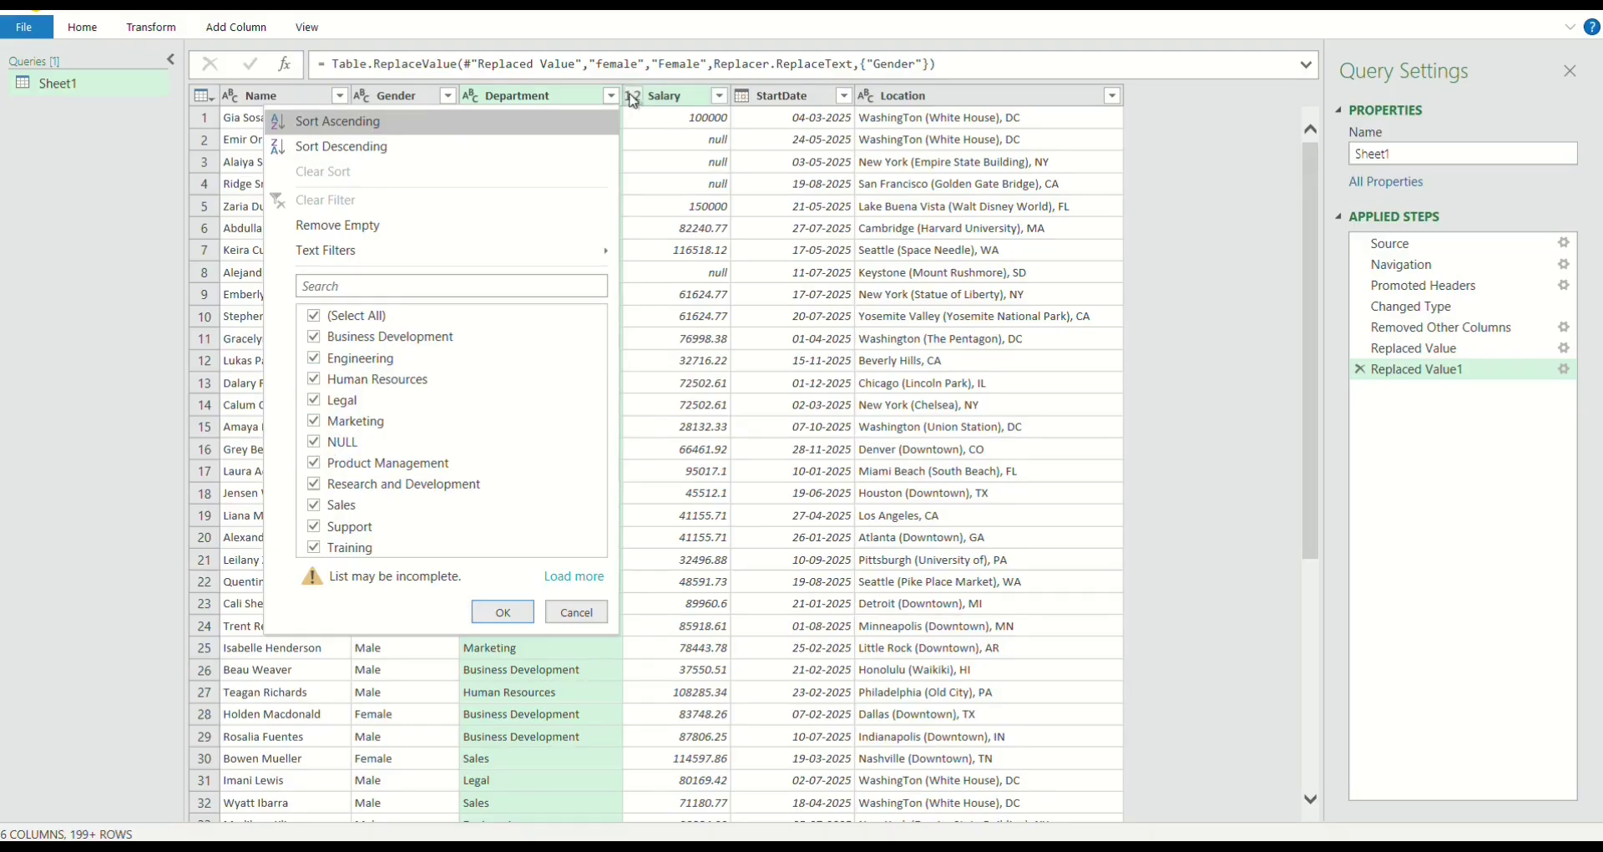
click(656, 338)
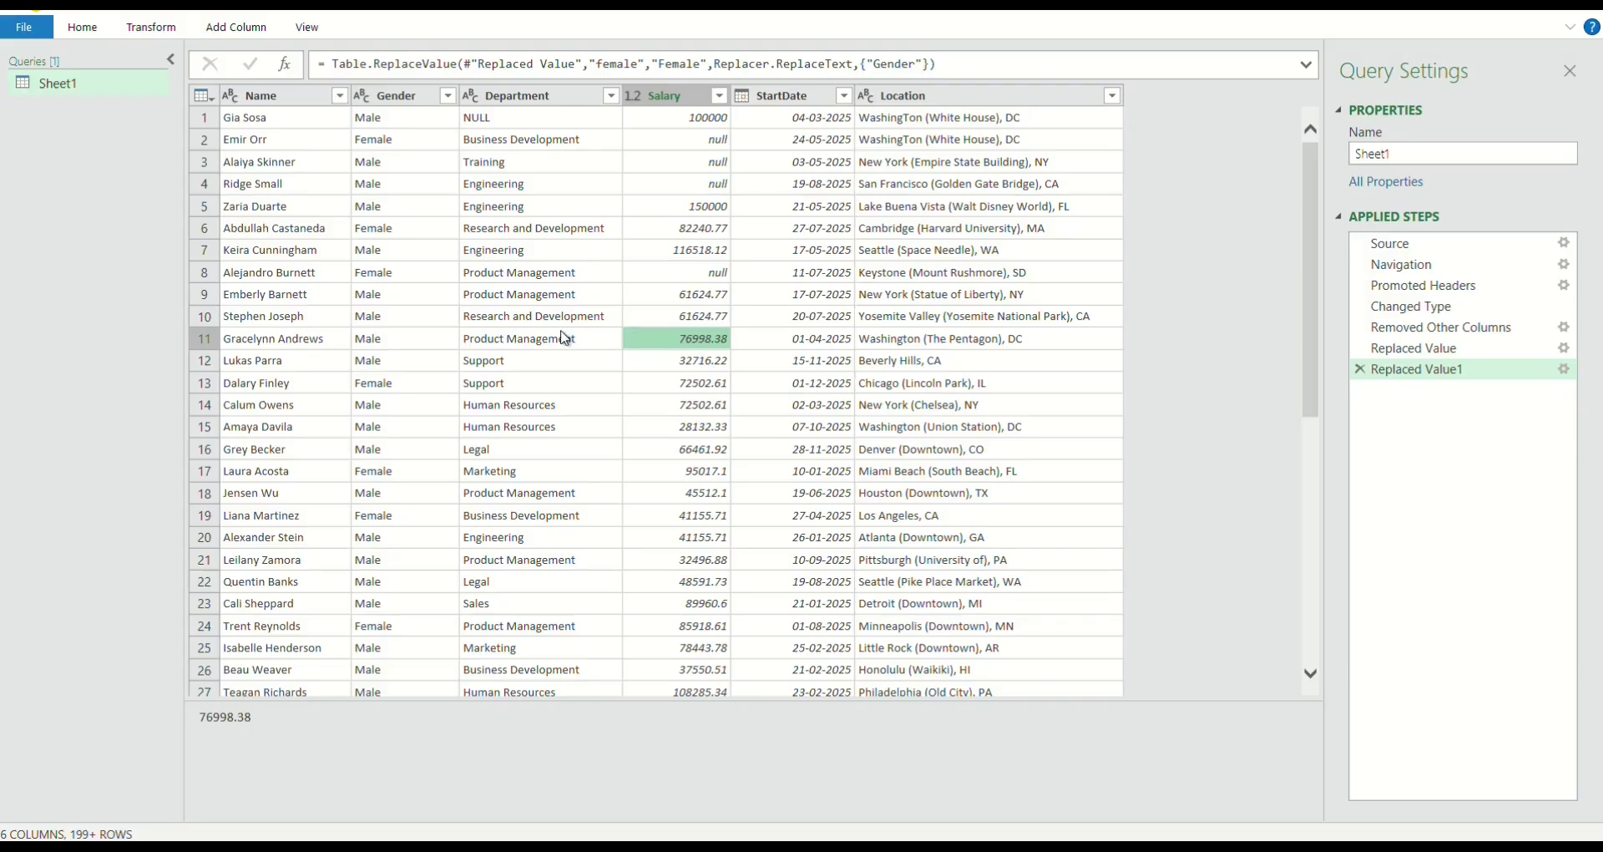
click(506, 120)
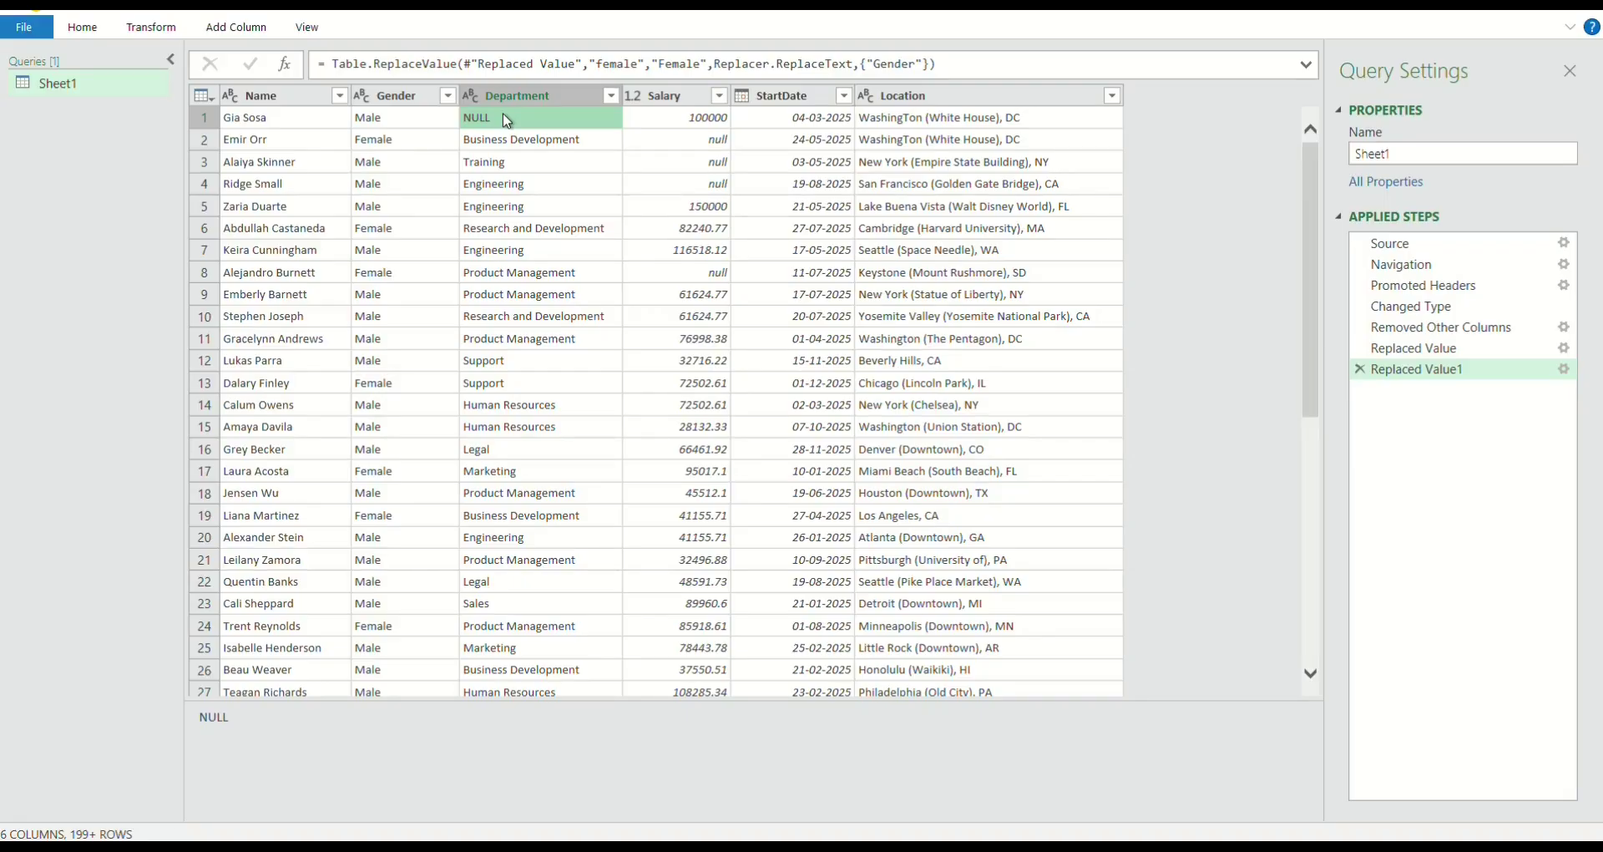
right_click(507, 121)
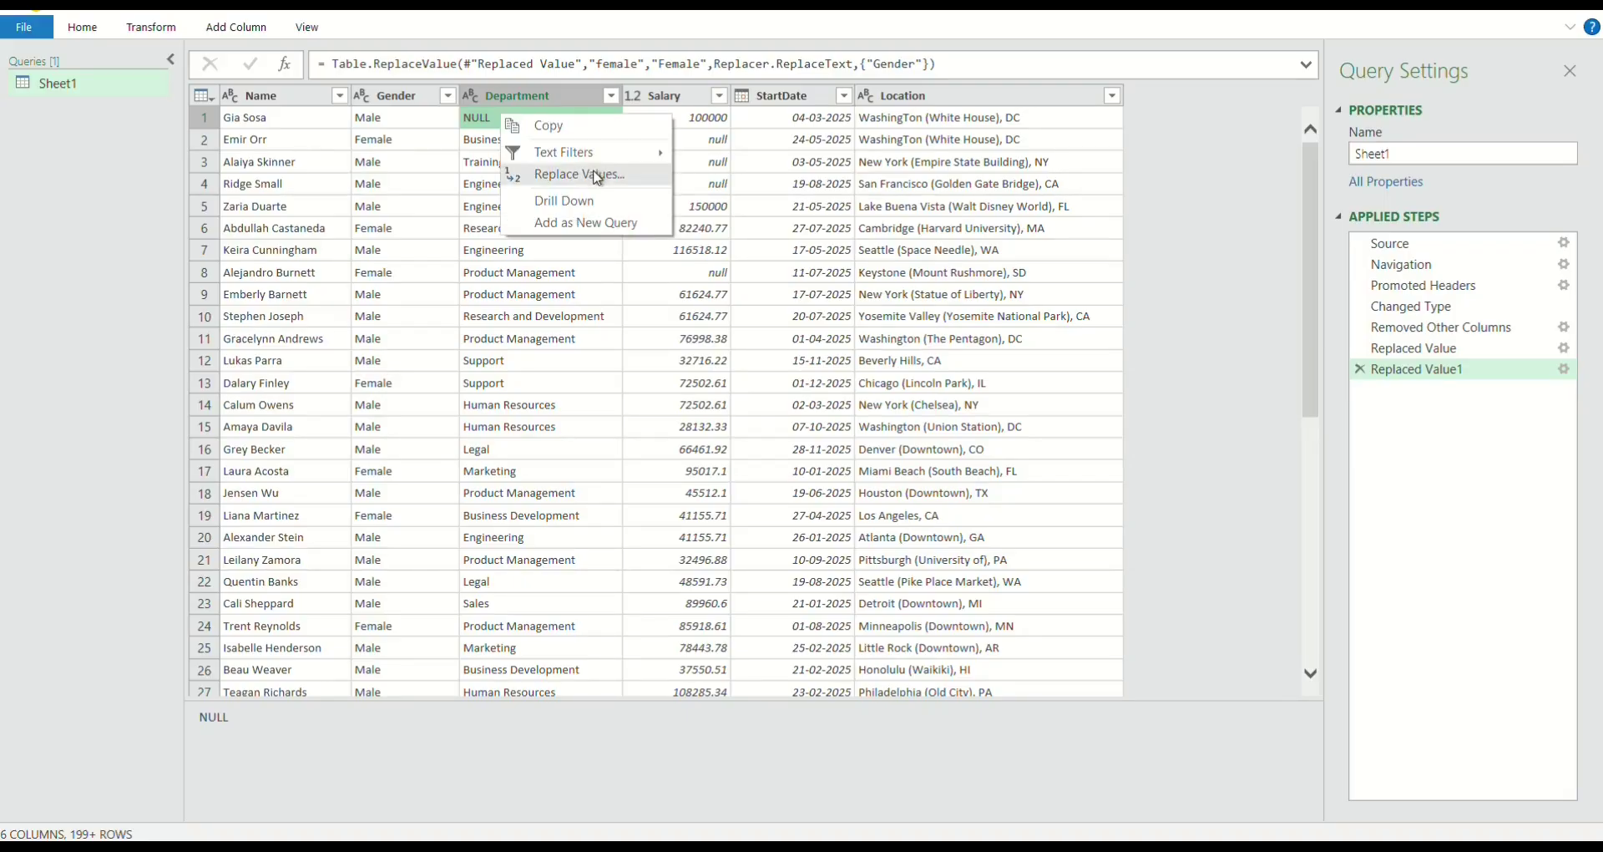
click(597, 175)
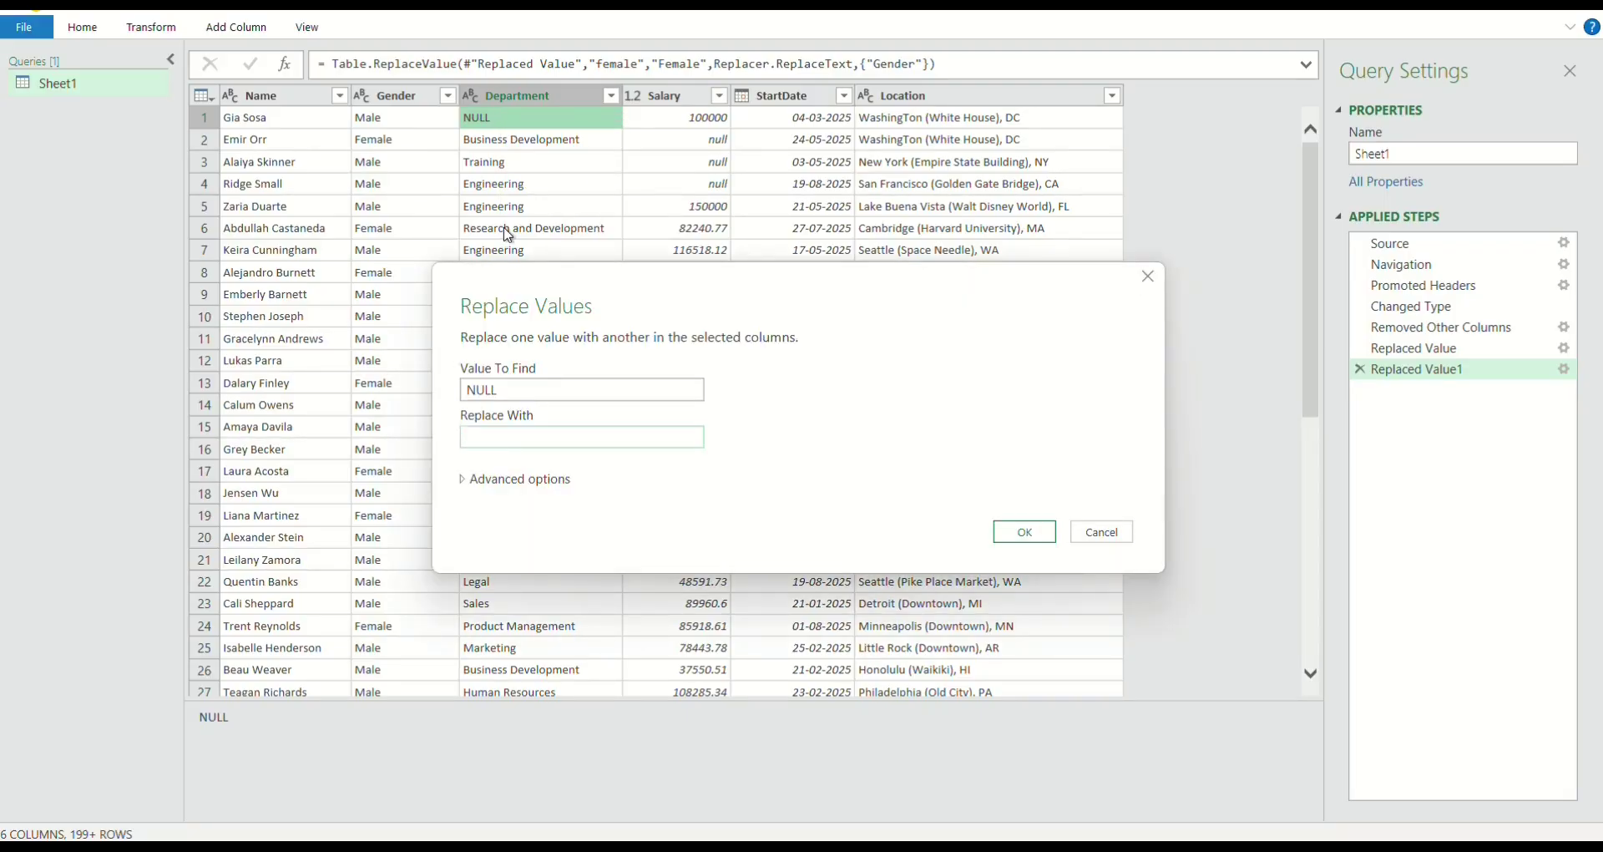
text(ACCOUNTING)
click(1036, 541)
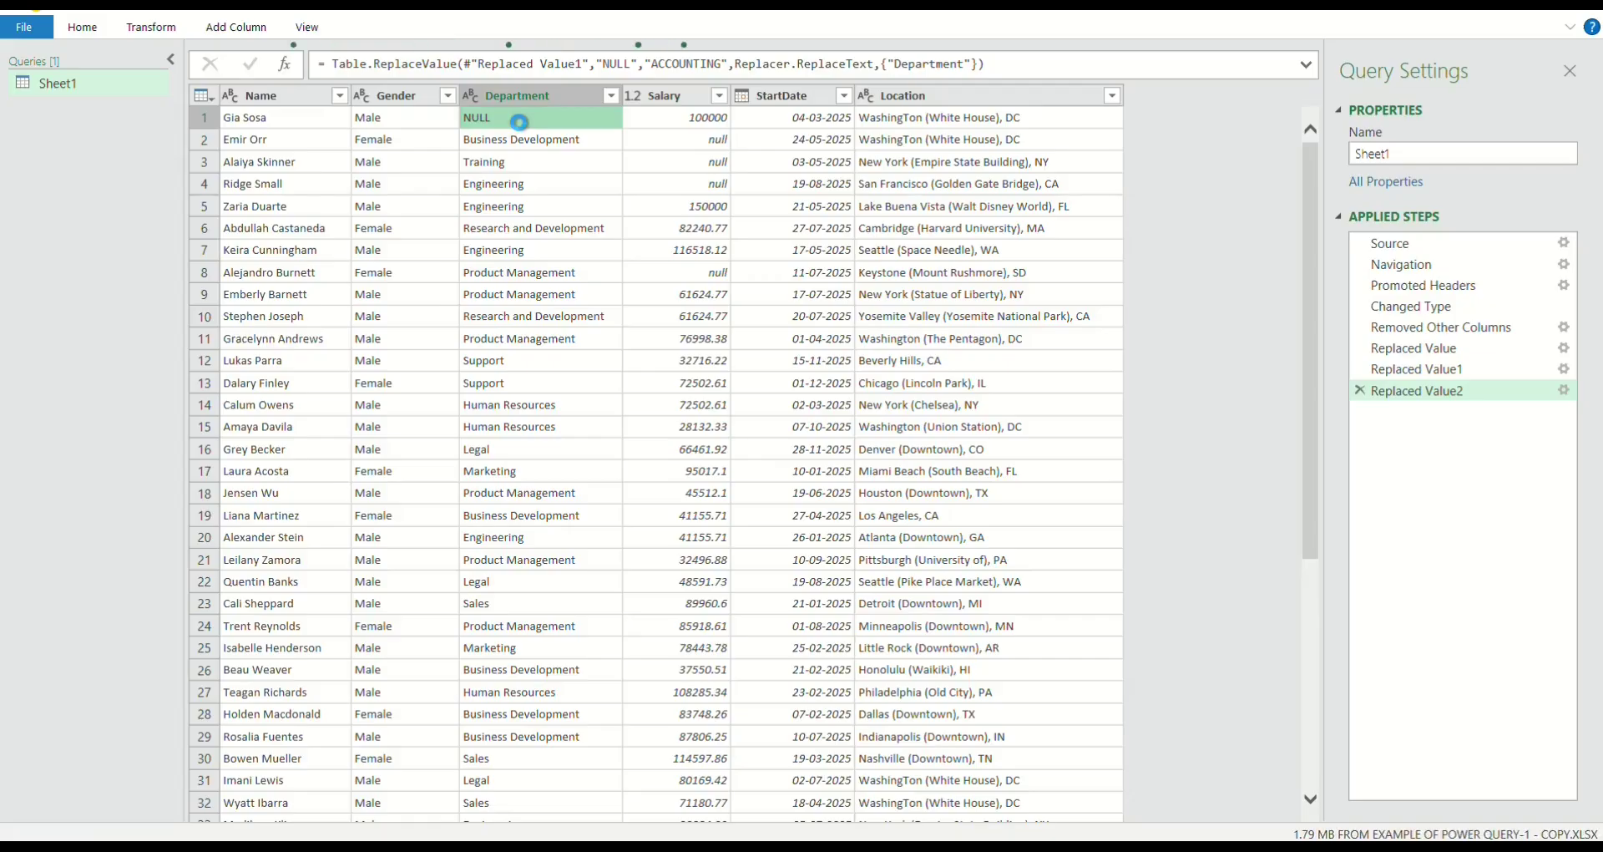
- Change the data type of the Salary column to Currency
click(518, 187)
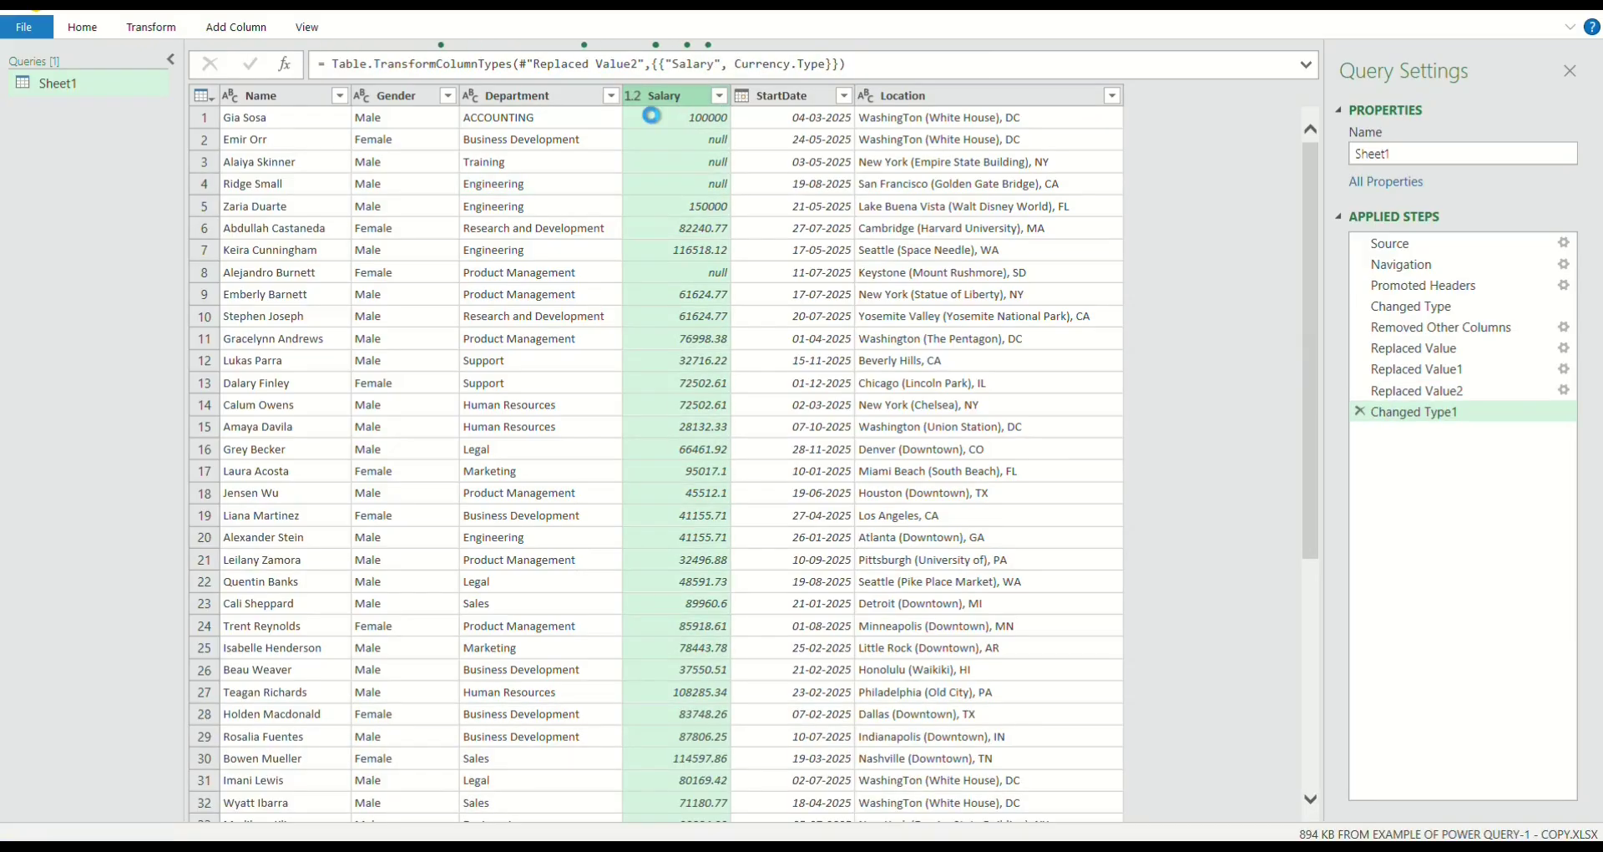
click(706, 117)
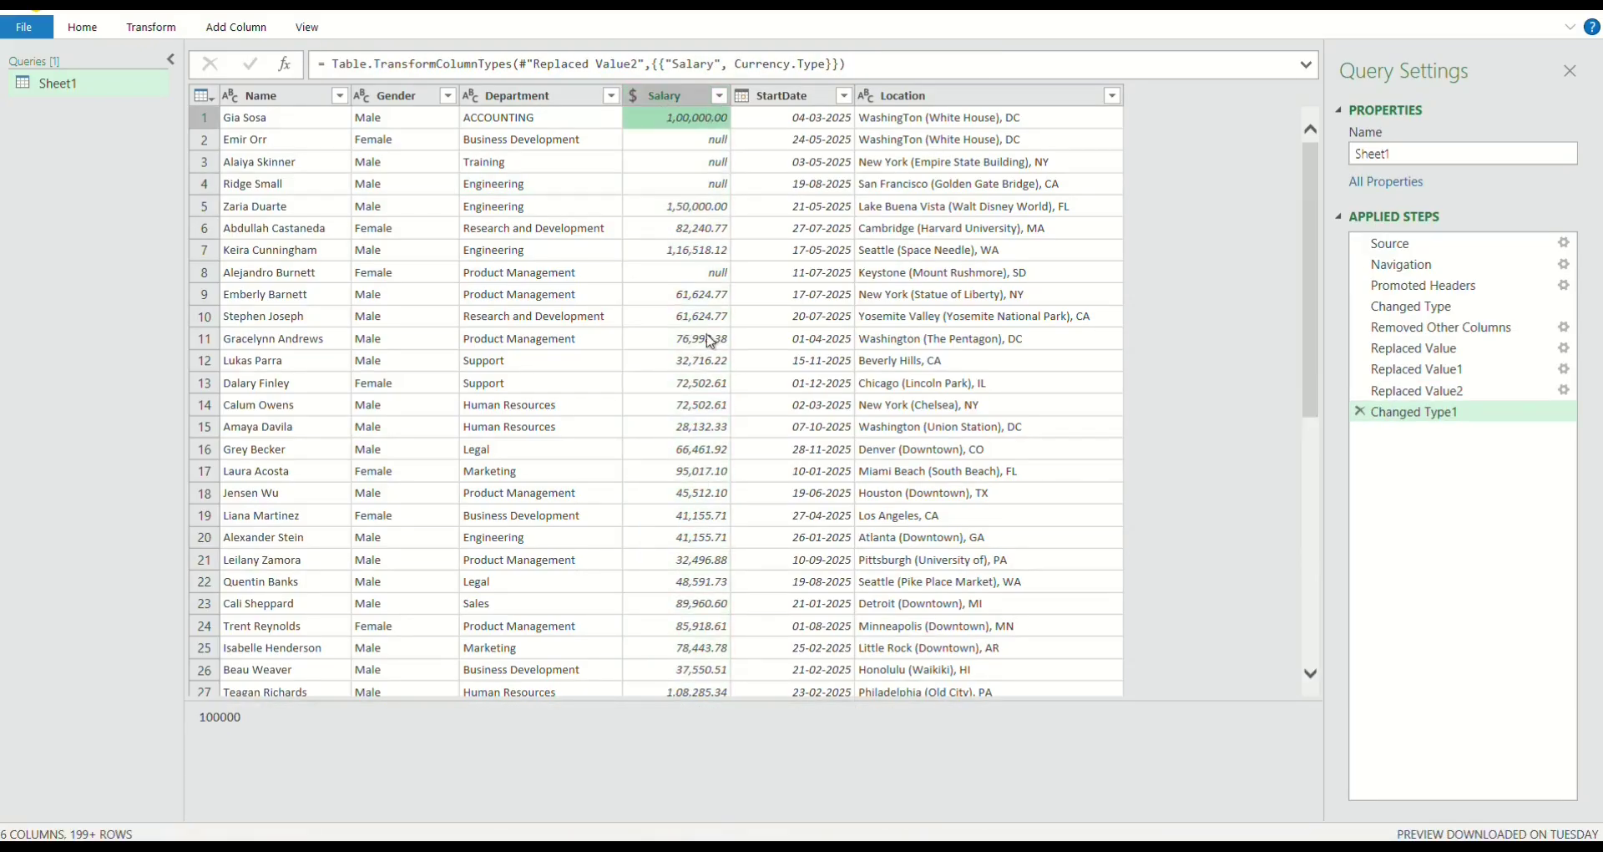
click(700, 138)
click(701, 164)
click(690, 141)
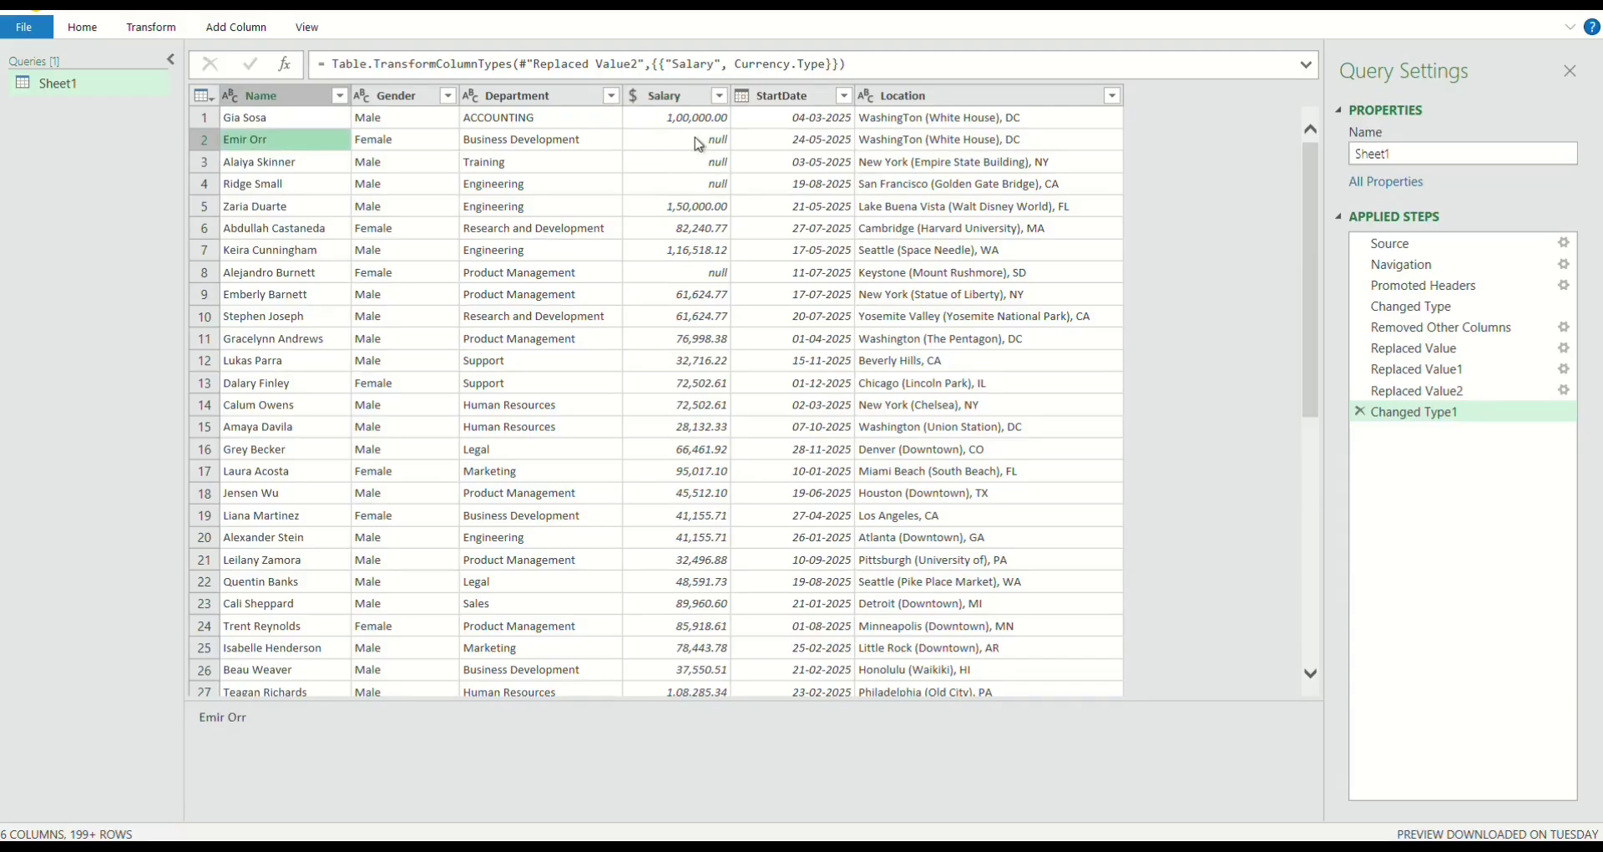
- Filter the Salary column to exclude the rows with null values, keeping all other salaries
click(697, 144)
click(702, 162)
click(702, 185)
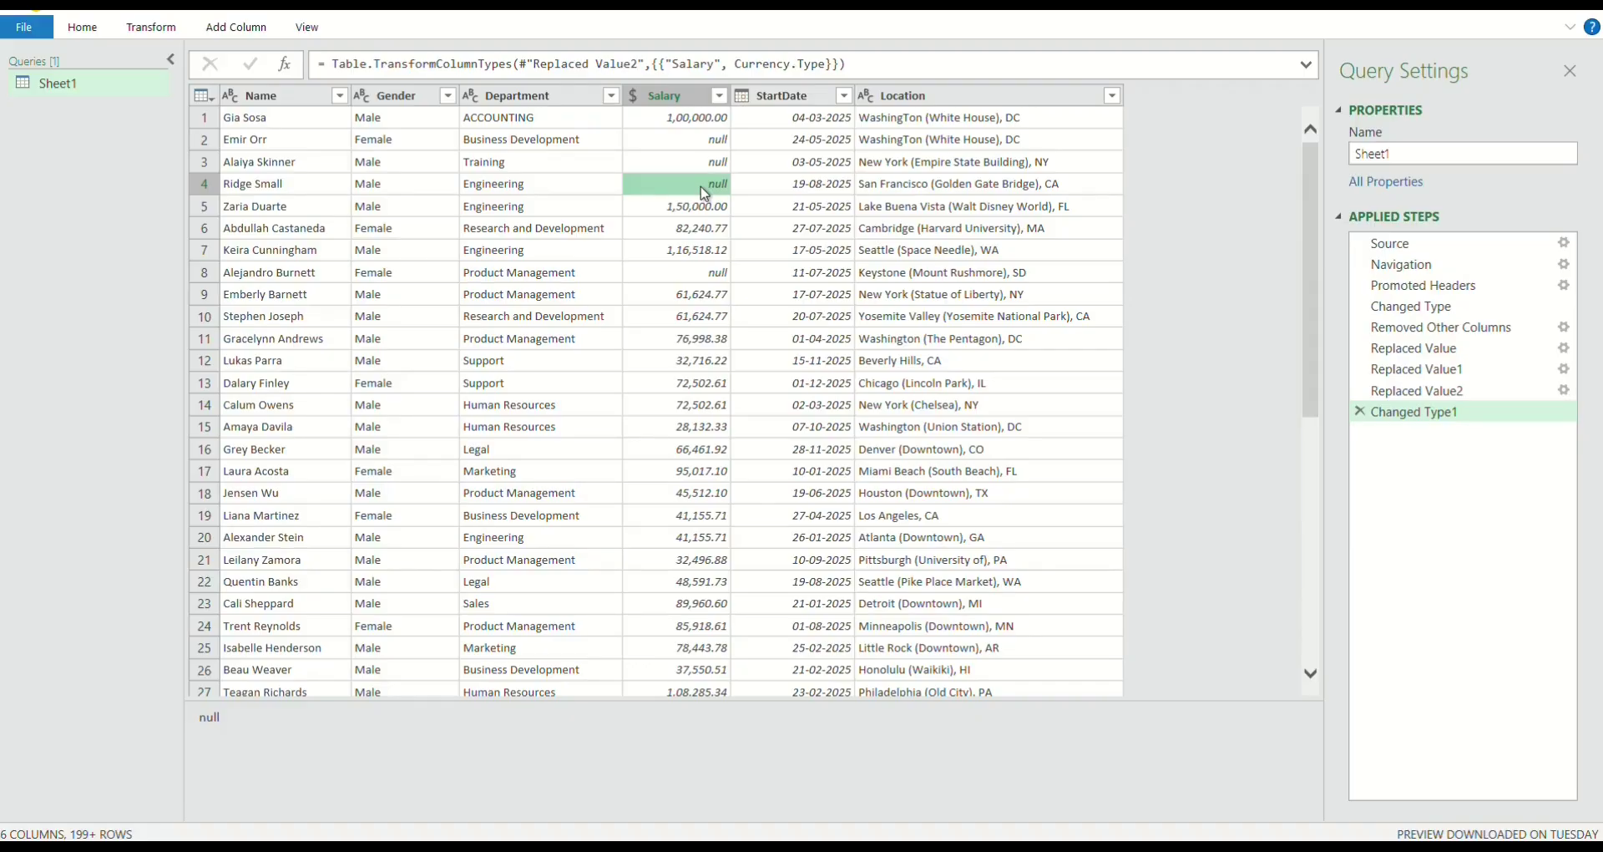
click(704, 141)
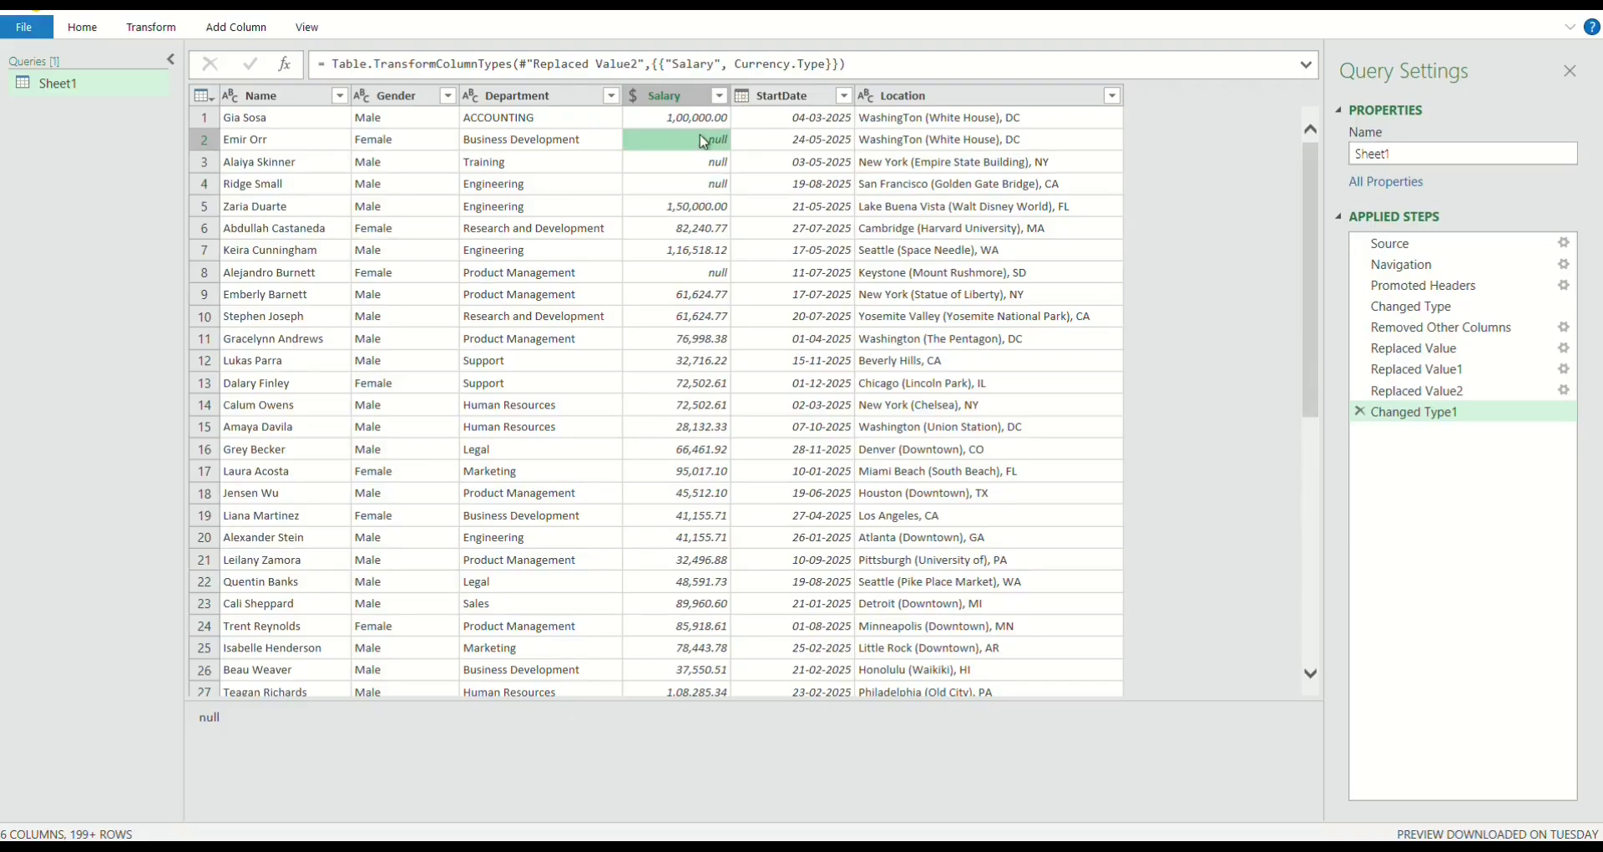
click(719, 95)
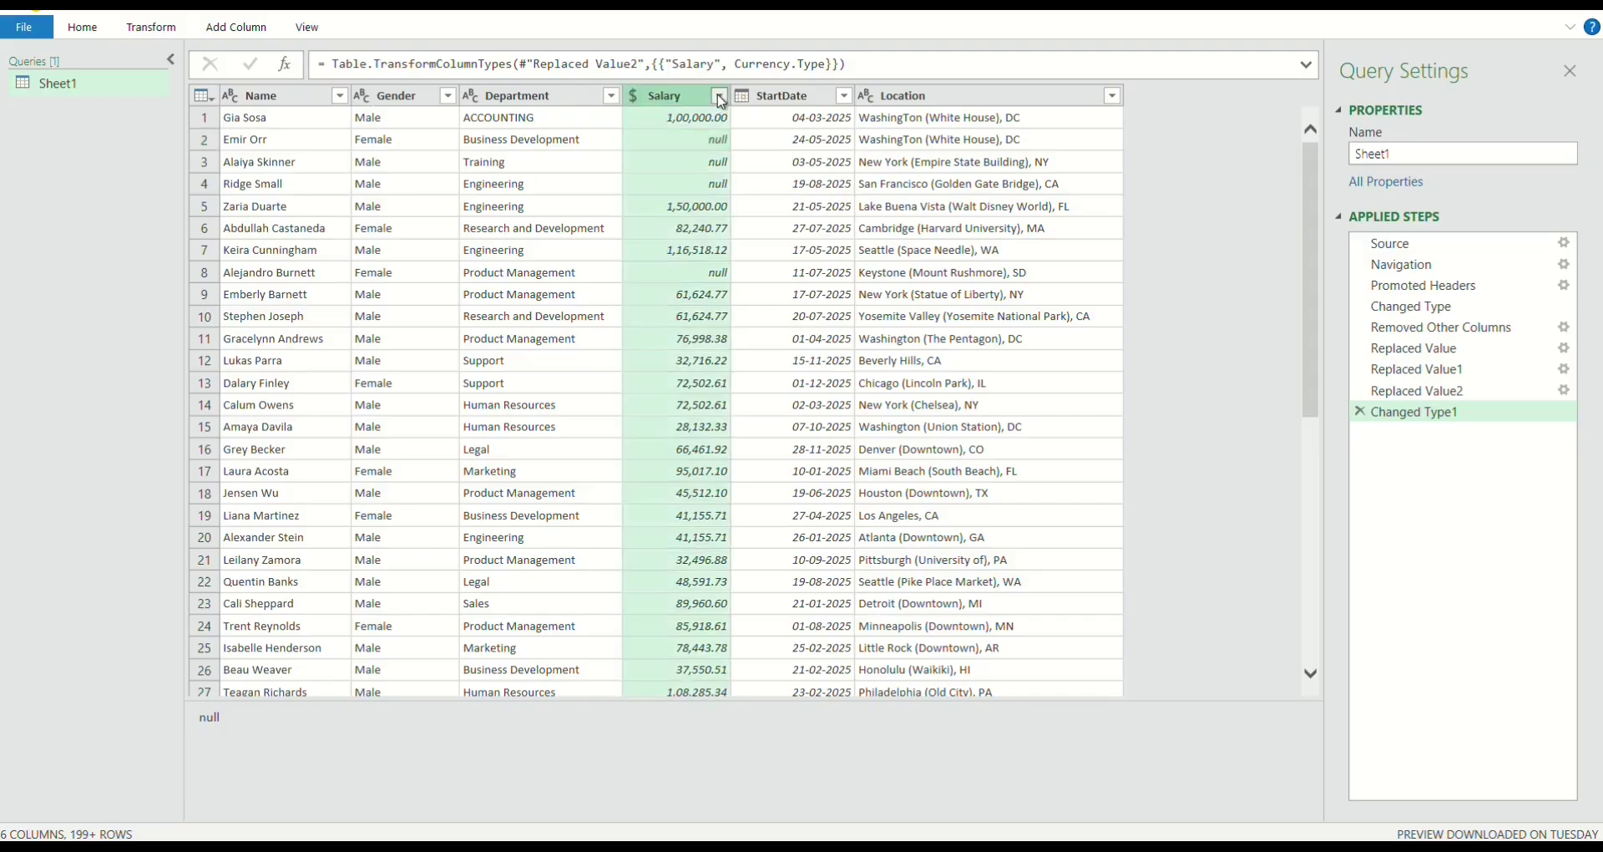
click(423, 316)
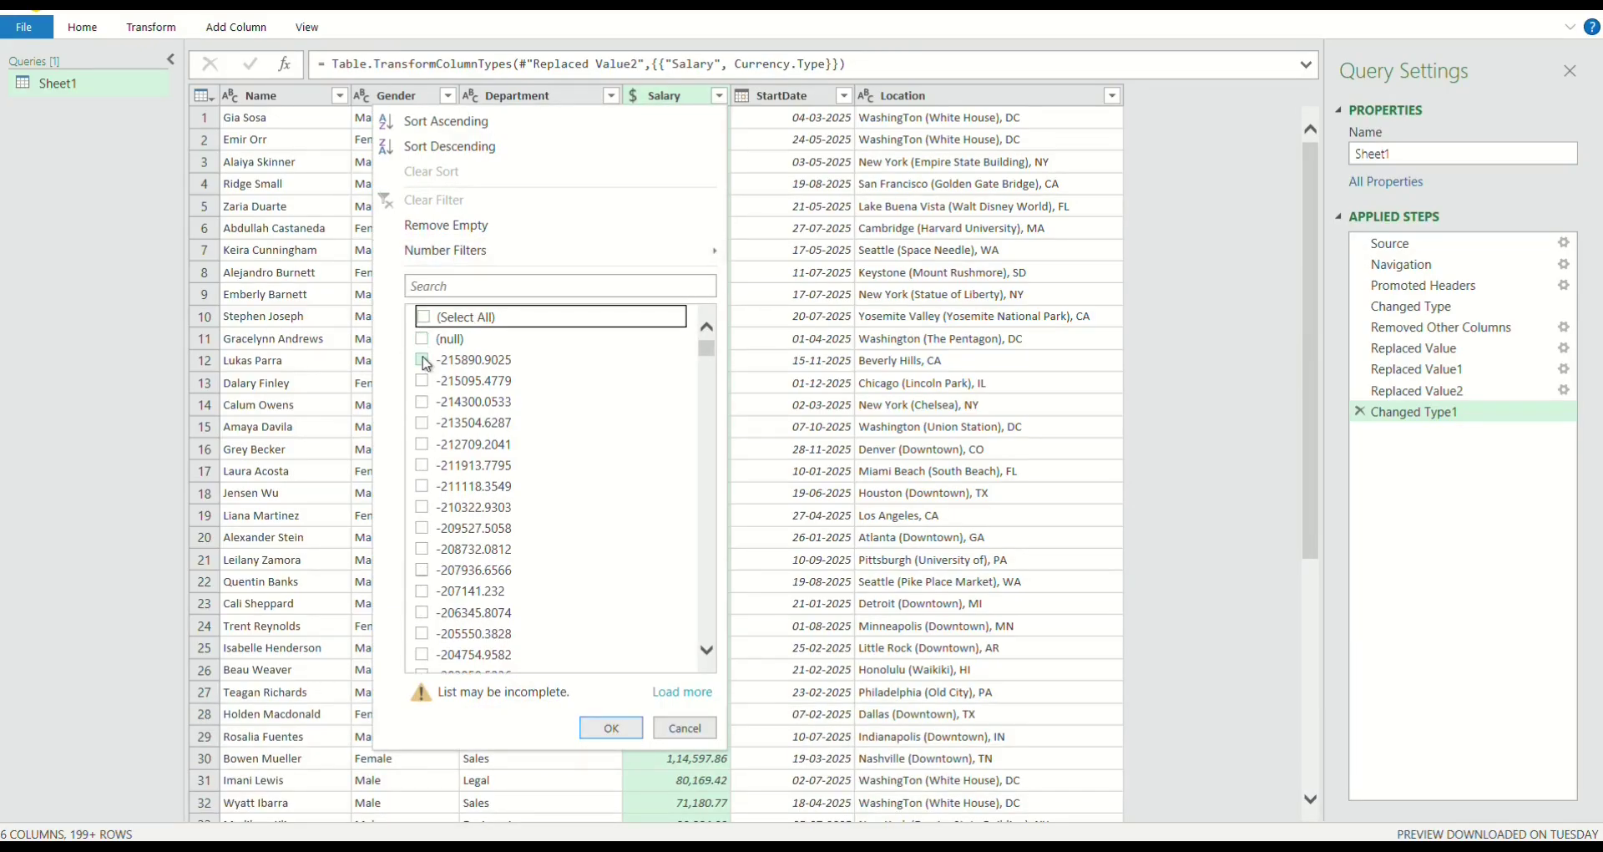
click(424, 319)
scroll(499, 451, down, 15)
scroll(505, 450, down, 20)
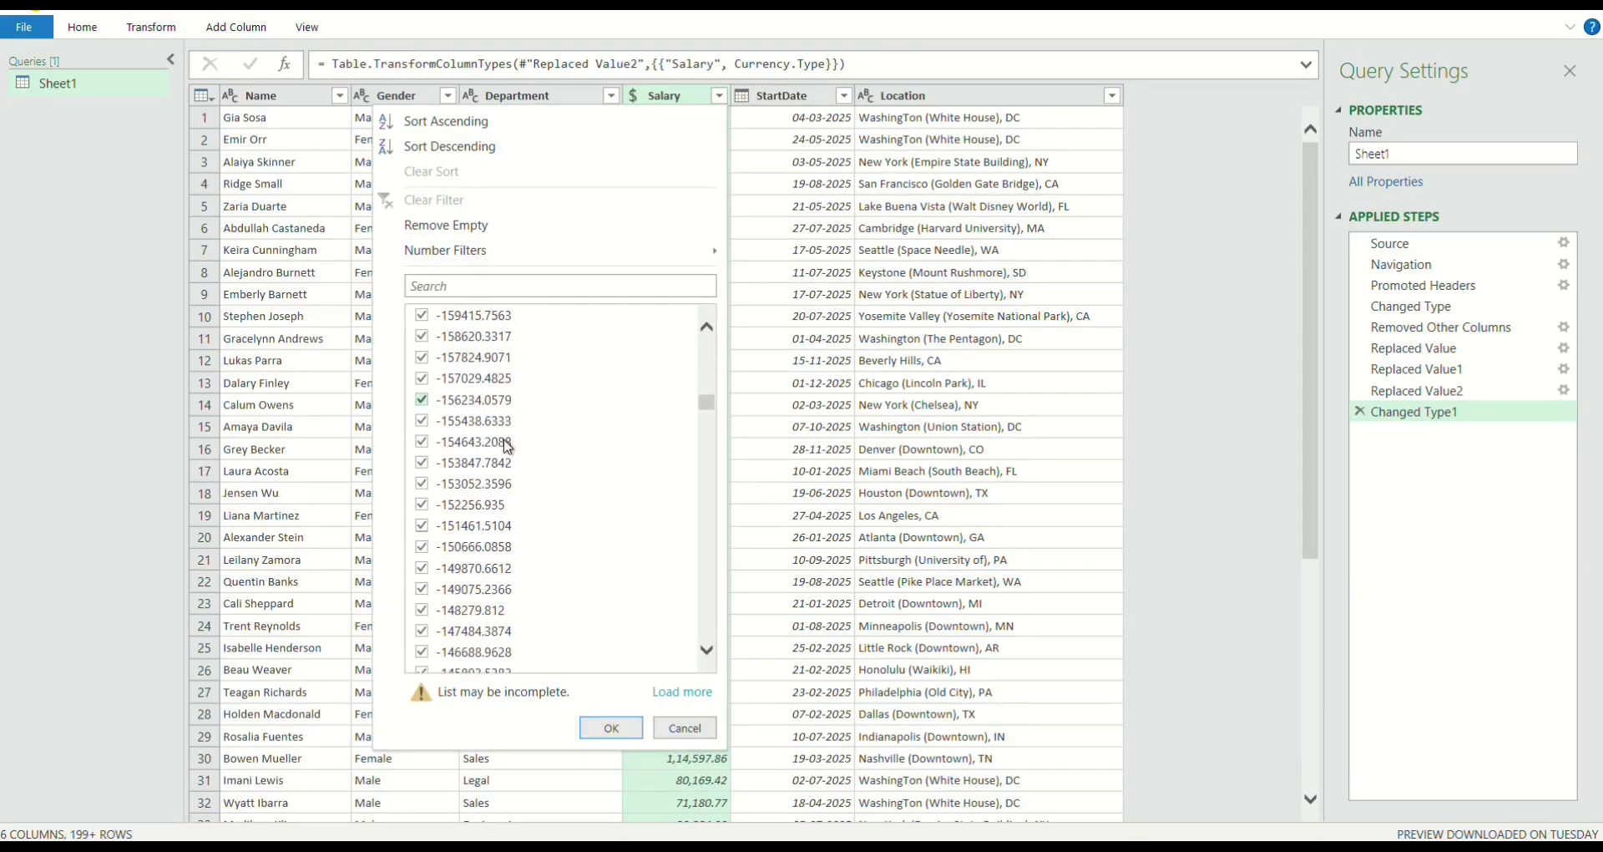
scroll(517, 450, down, 20)
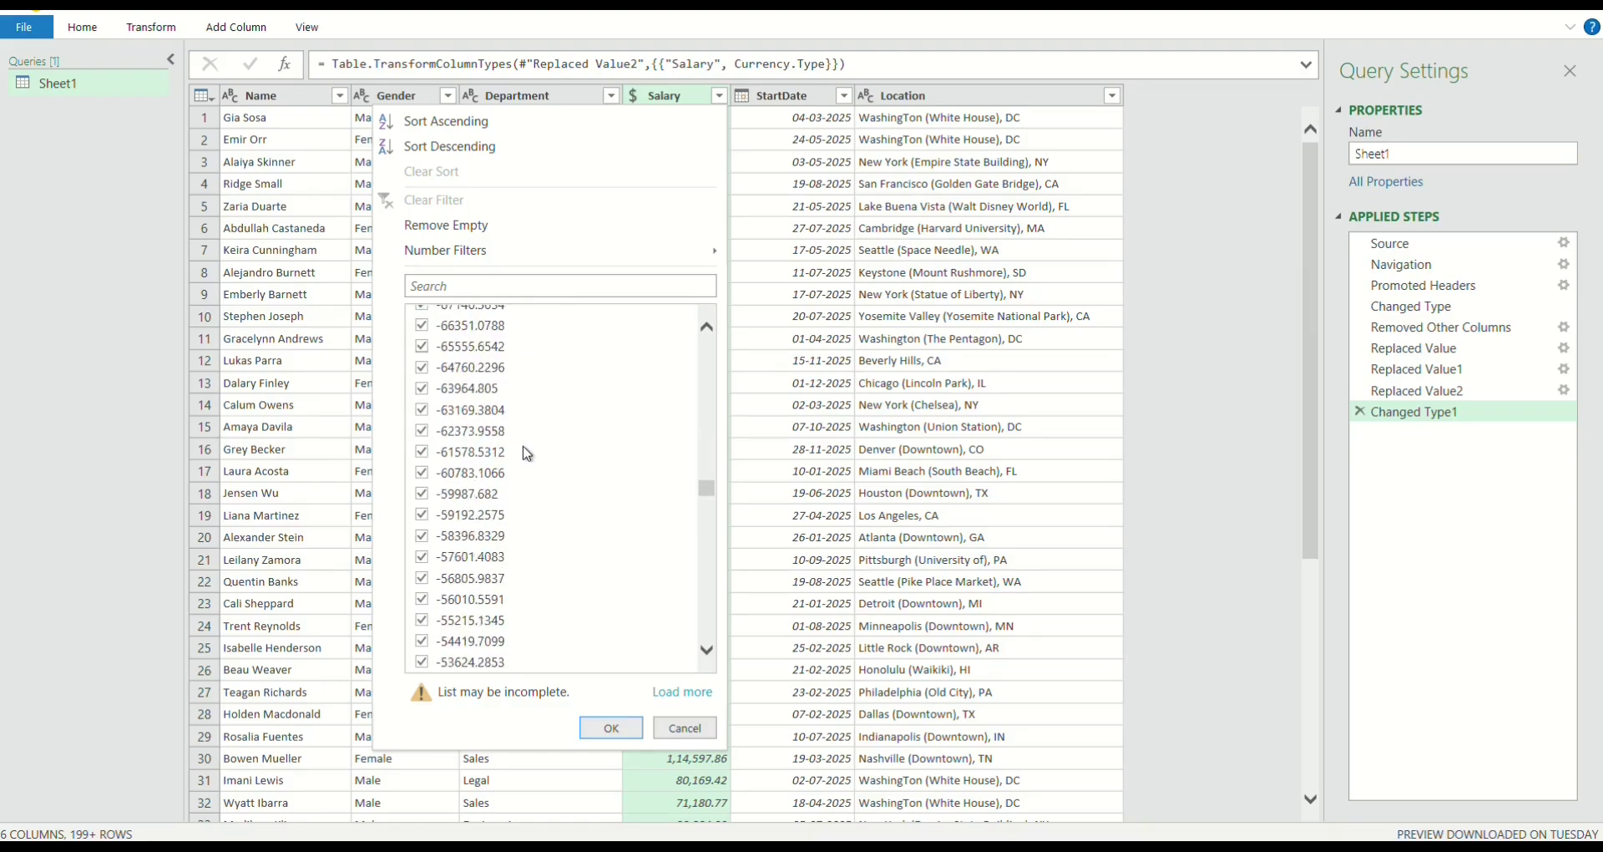
click(610, 727)
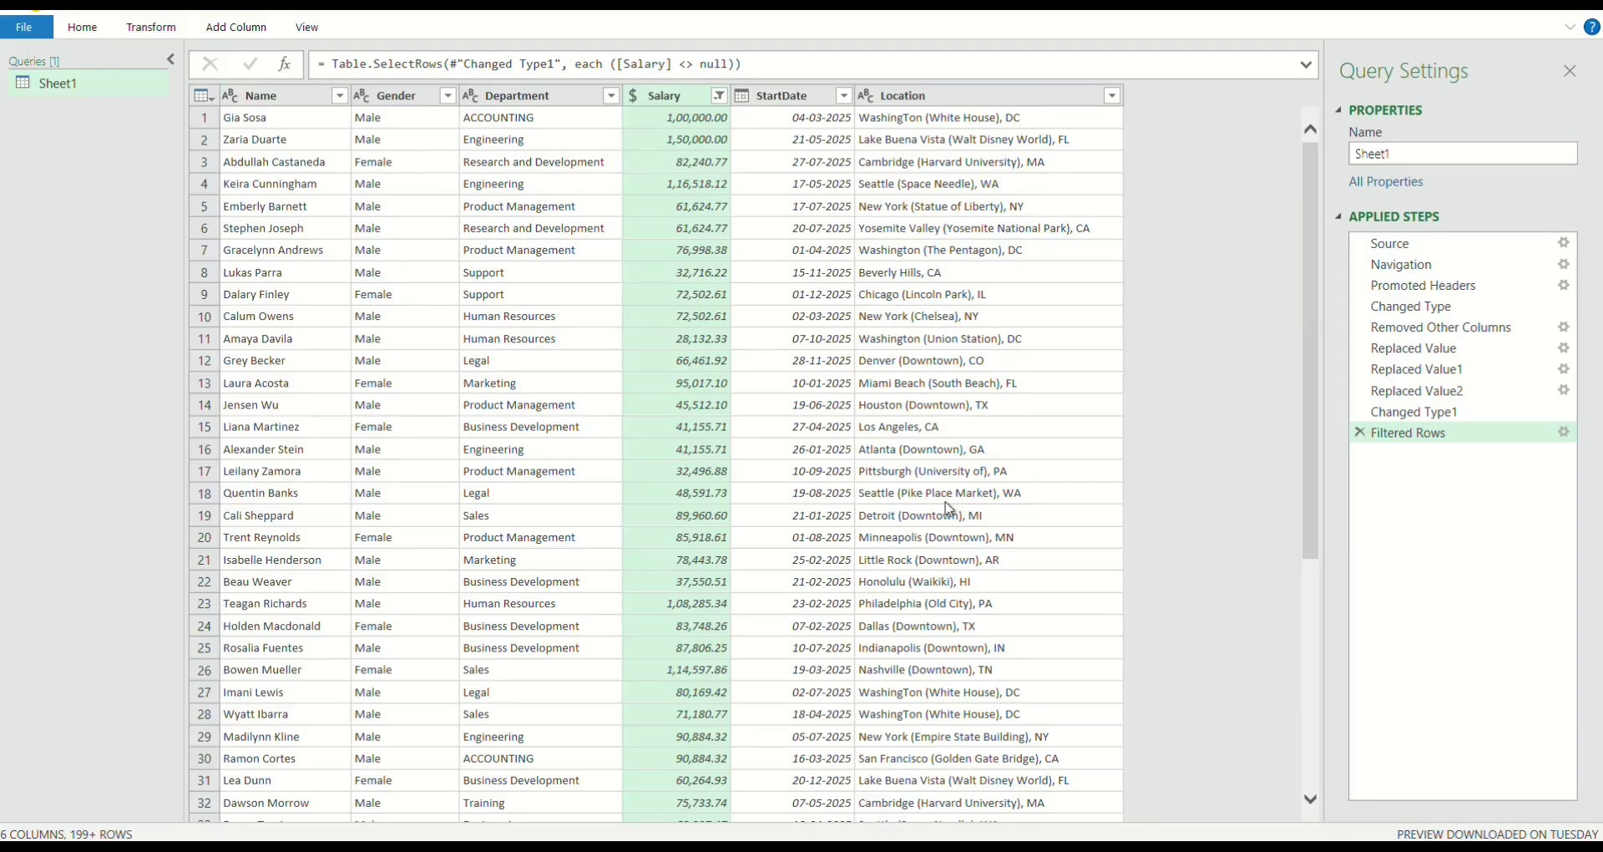
scroll(759, 493, down, 6)
scroll(716, 465, up, 7)
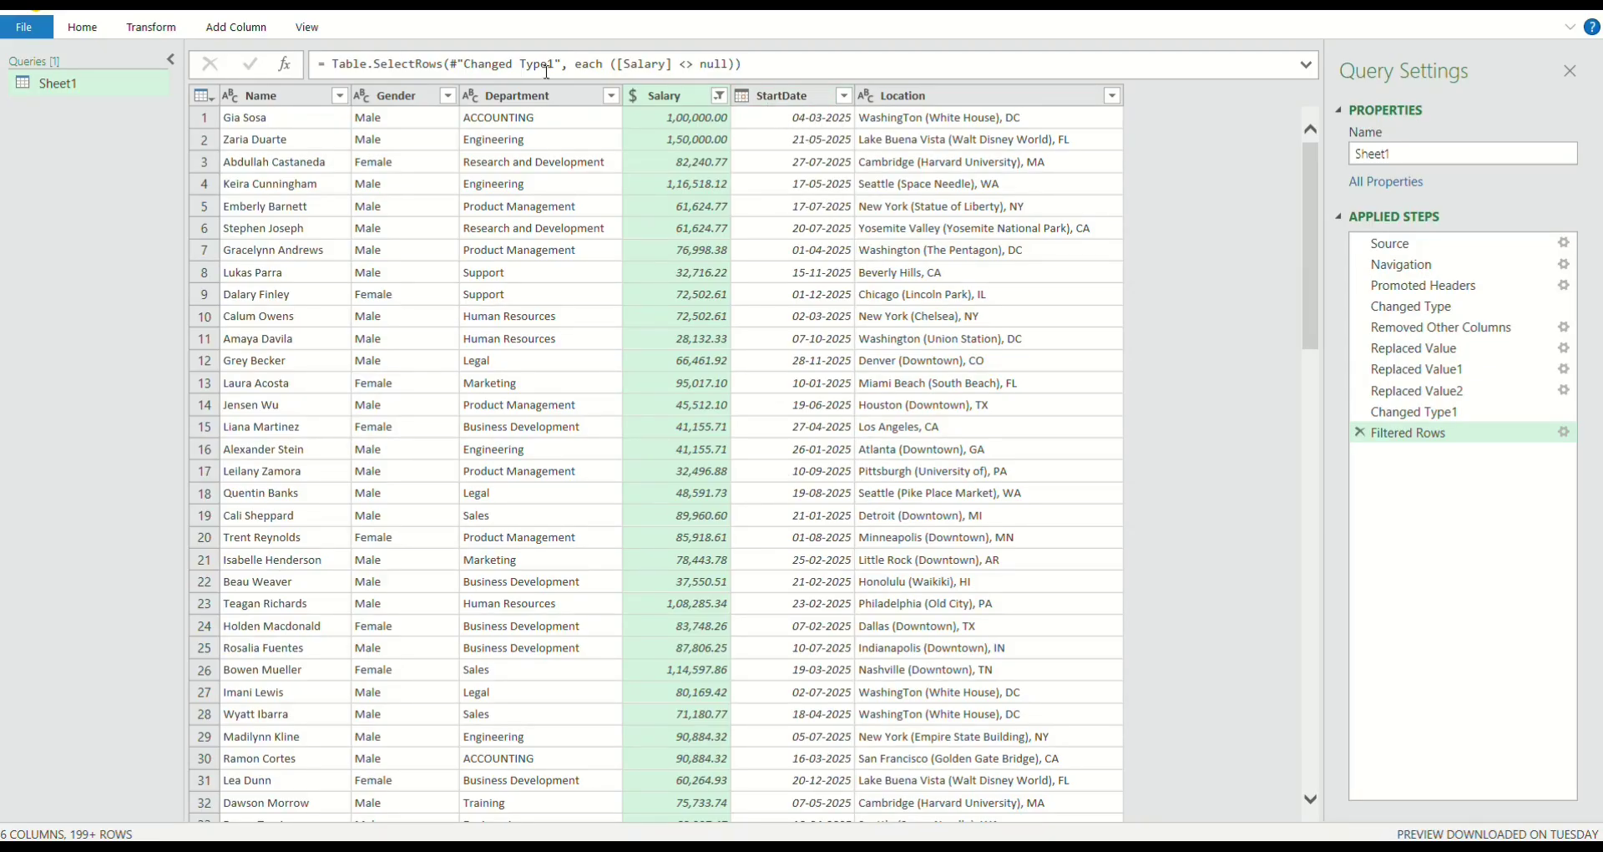
- Add a Year column from examples based on StartDate, giving 2025 as the first row's sample value
click(809, 94)
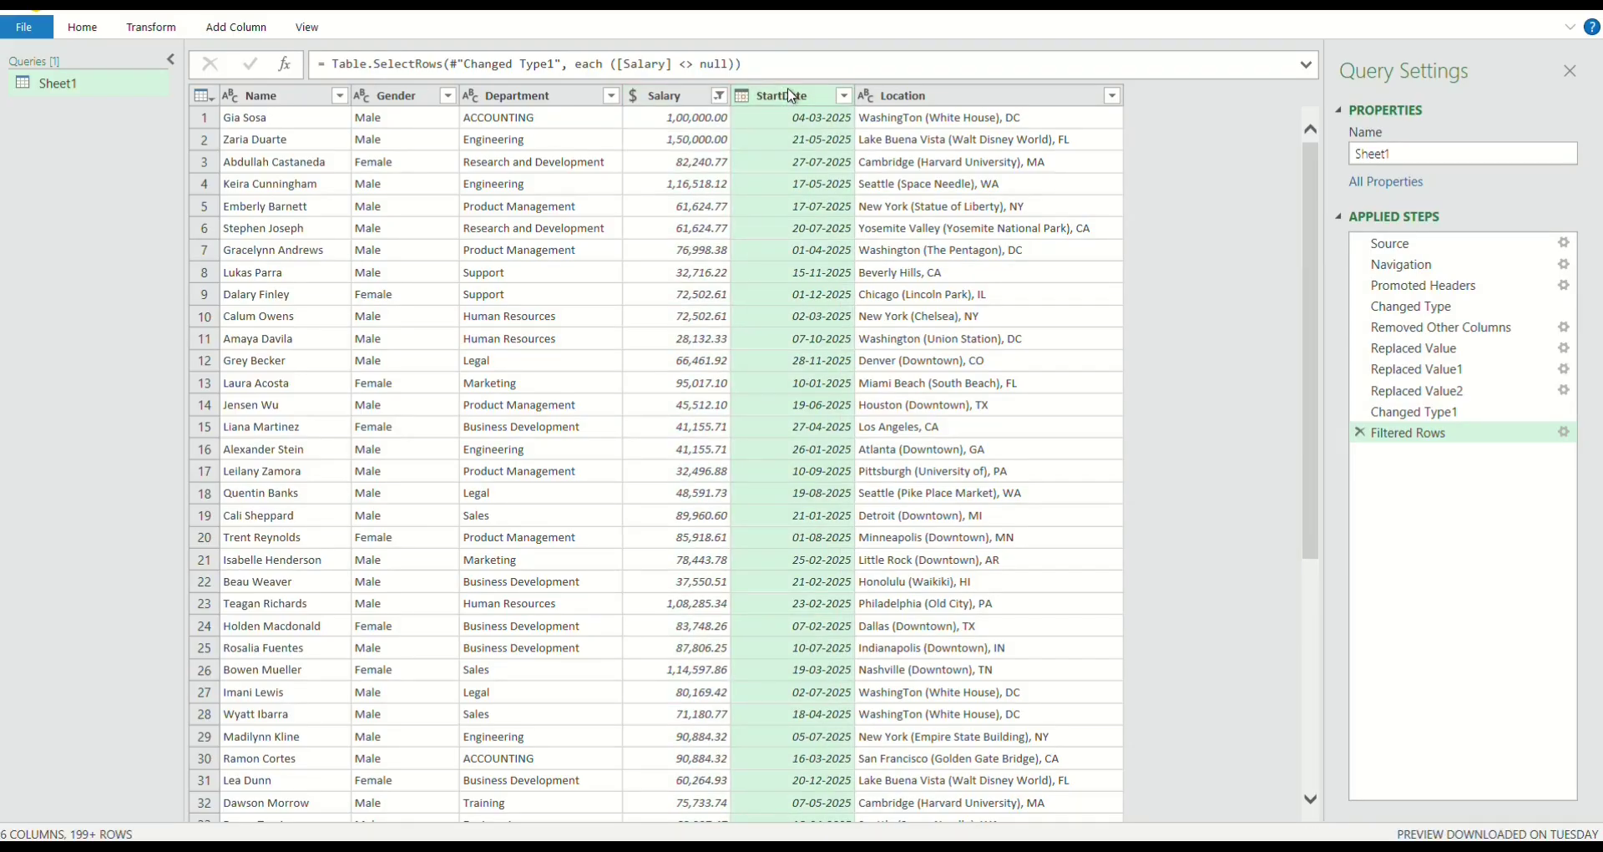
right_click(791, 96)
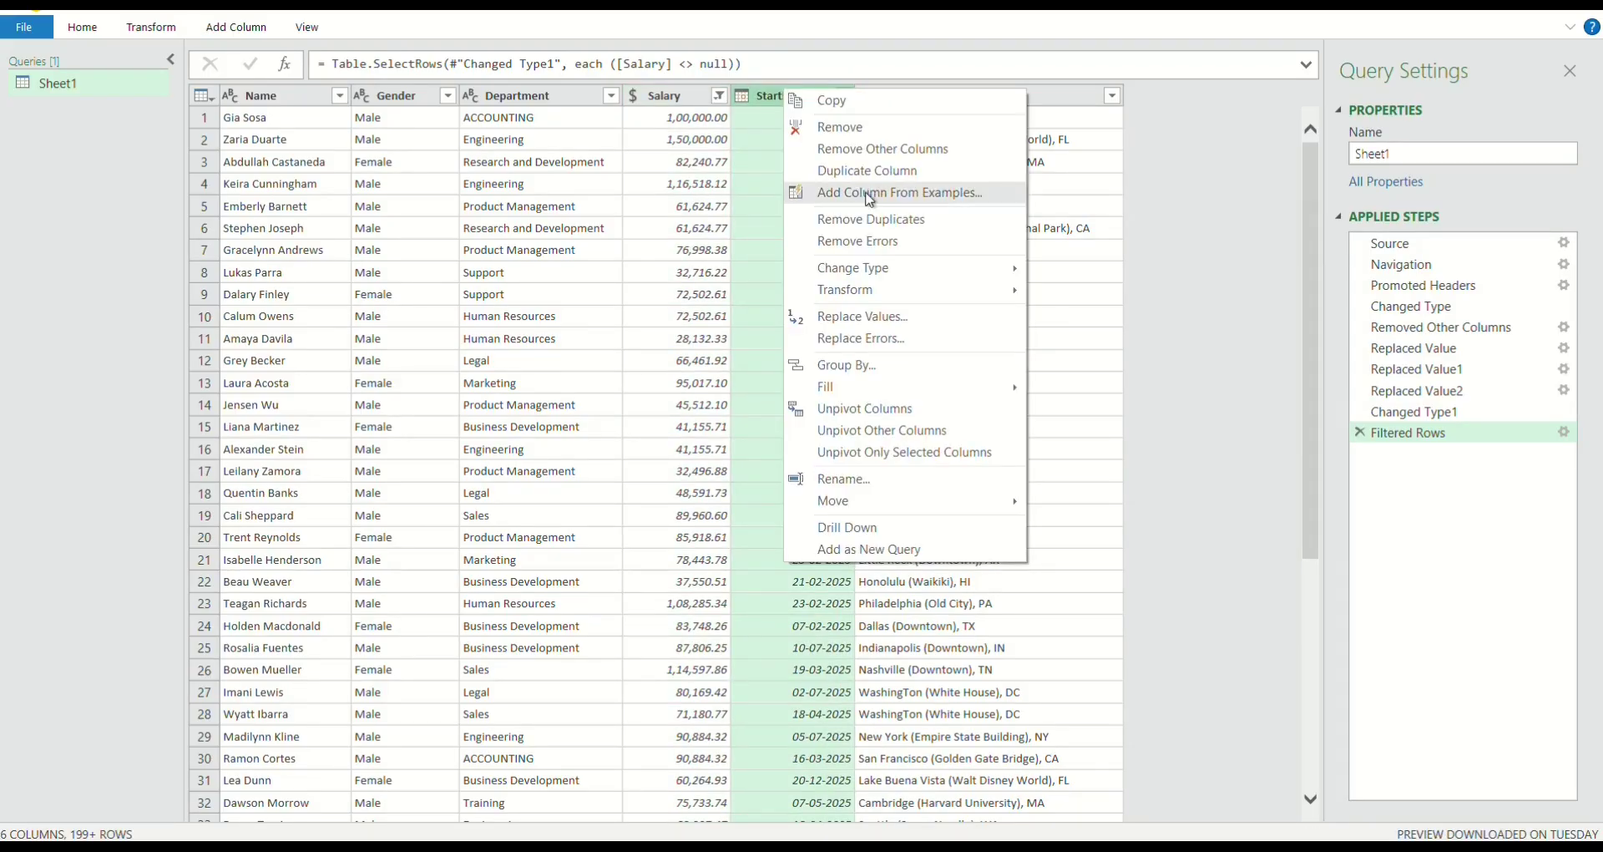
click(960, 197)
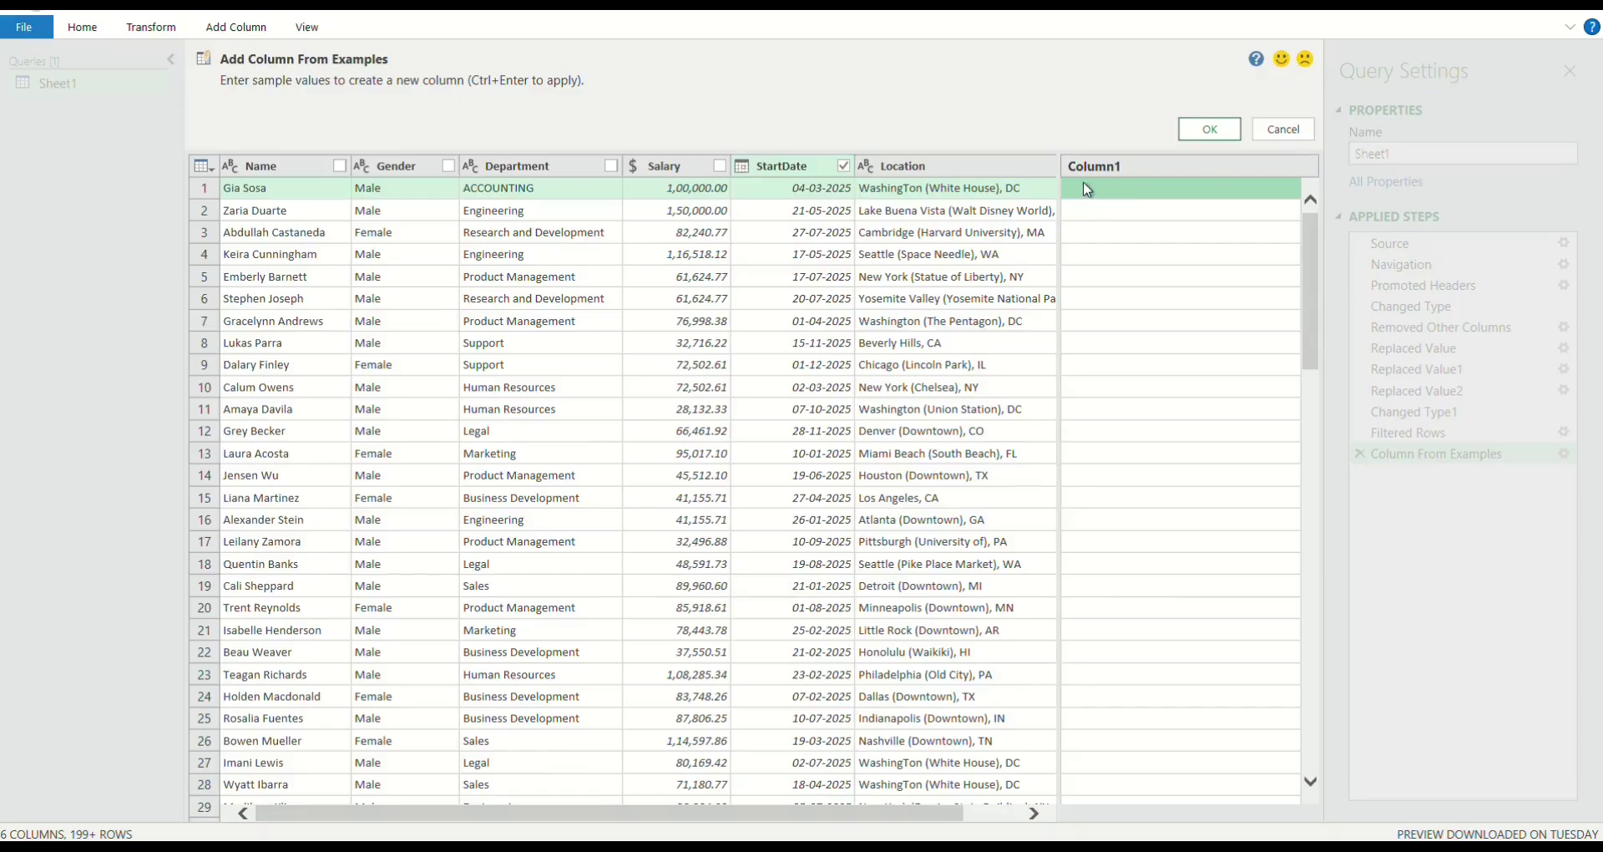
click(1148, 186)
text(2025)
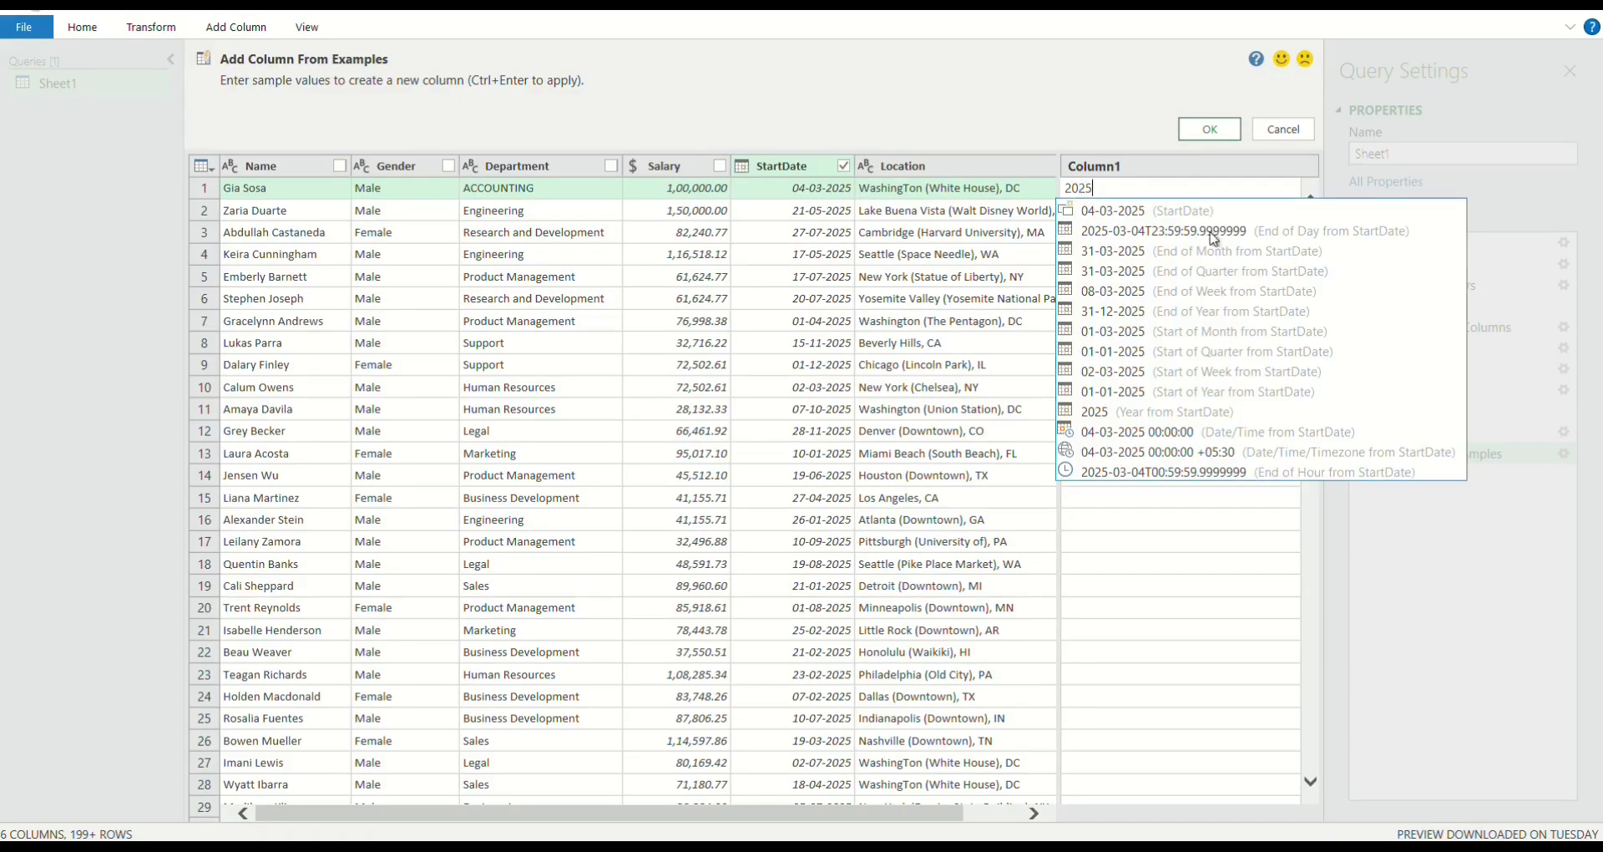
key(Return)
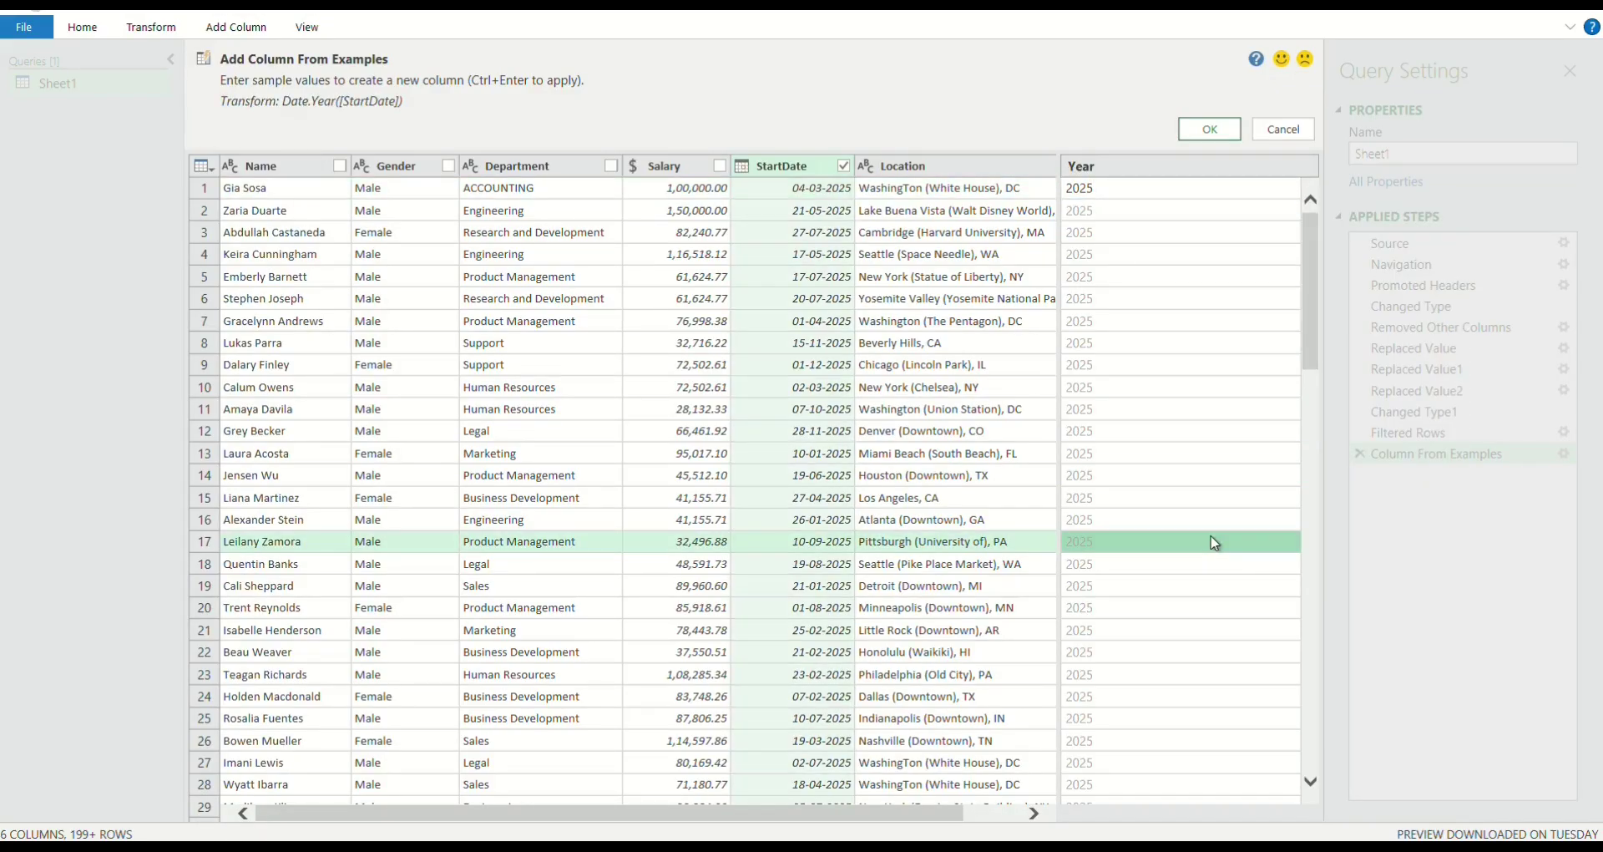
click(1186, 127)
scroll(1190, 493, down, 15)
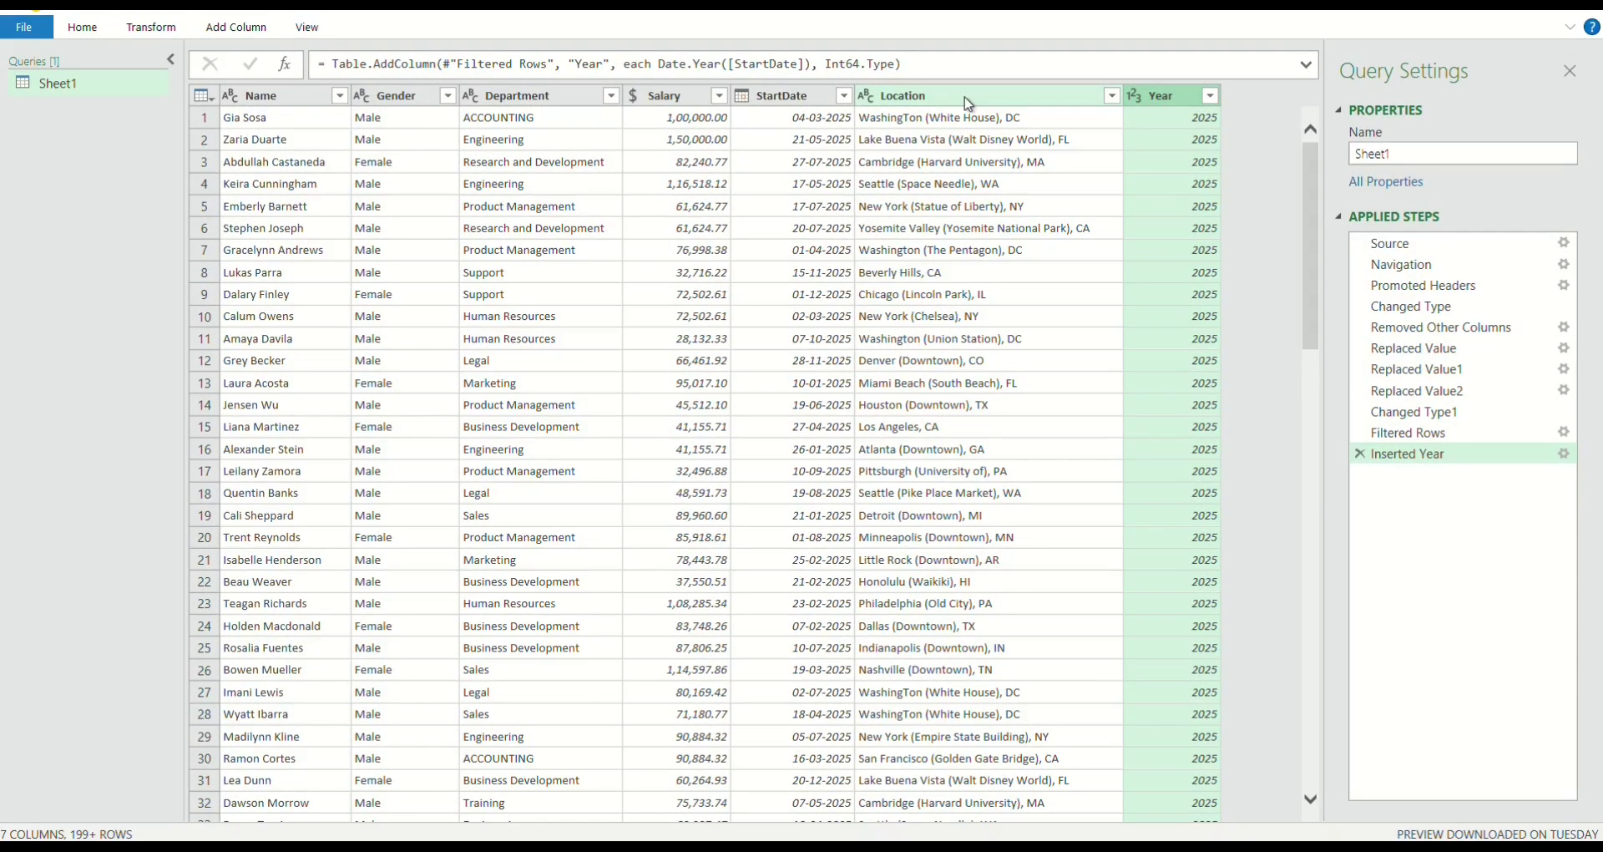
- Add a column from examples based on Location, giving "Washington" and "Lake Buena vista" as the first two sample values
click(968, 104)
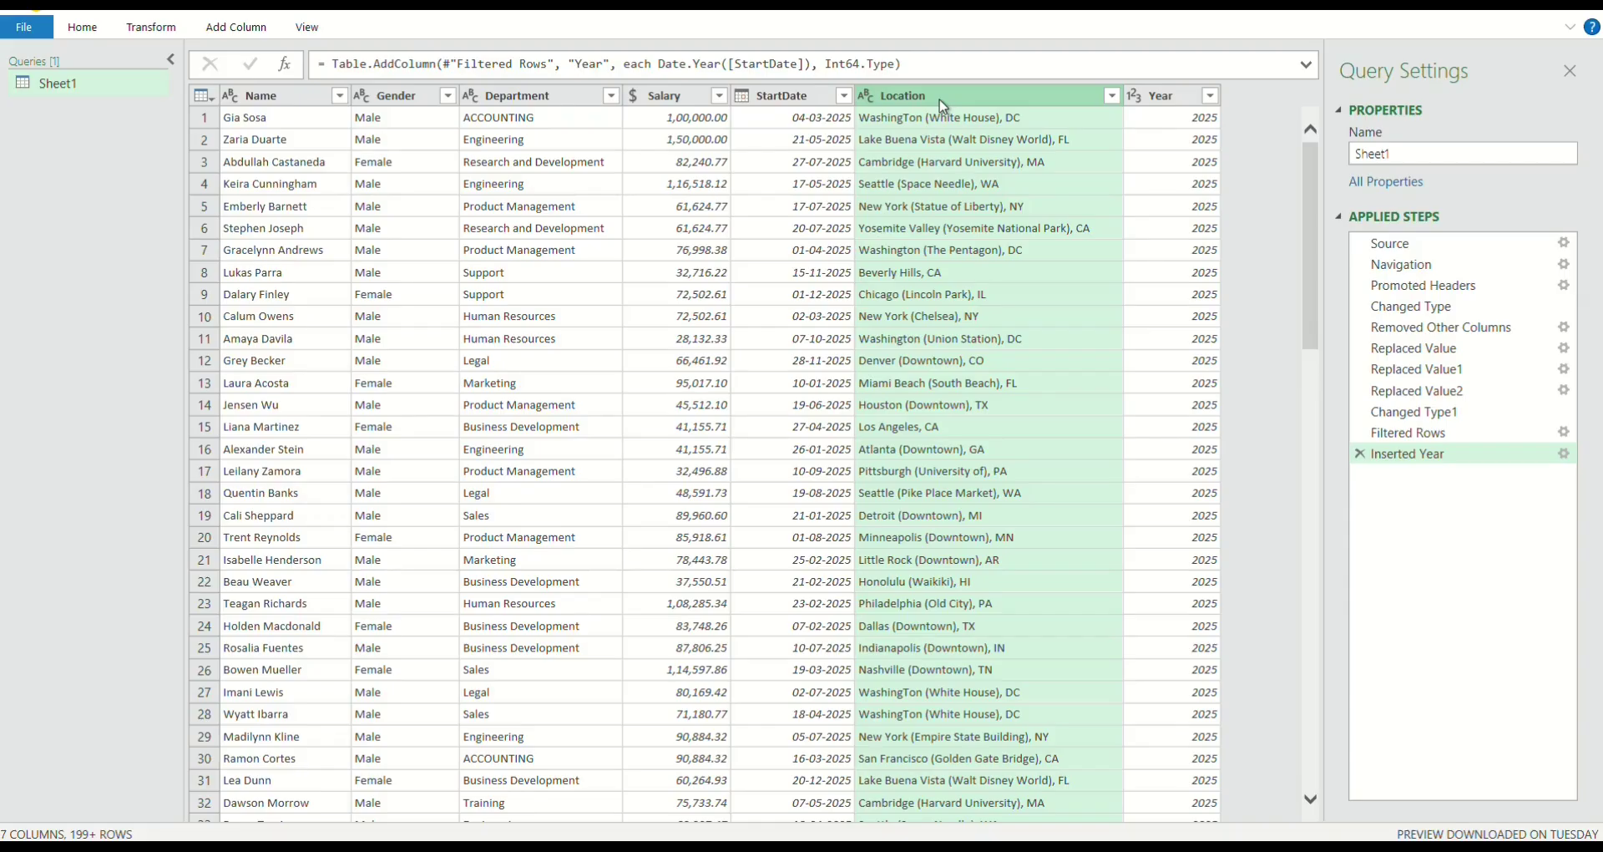
right_click(960, 94)
click(1058, 200)
text(Washington)
key(Return)
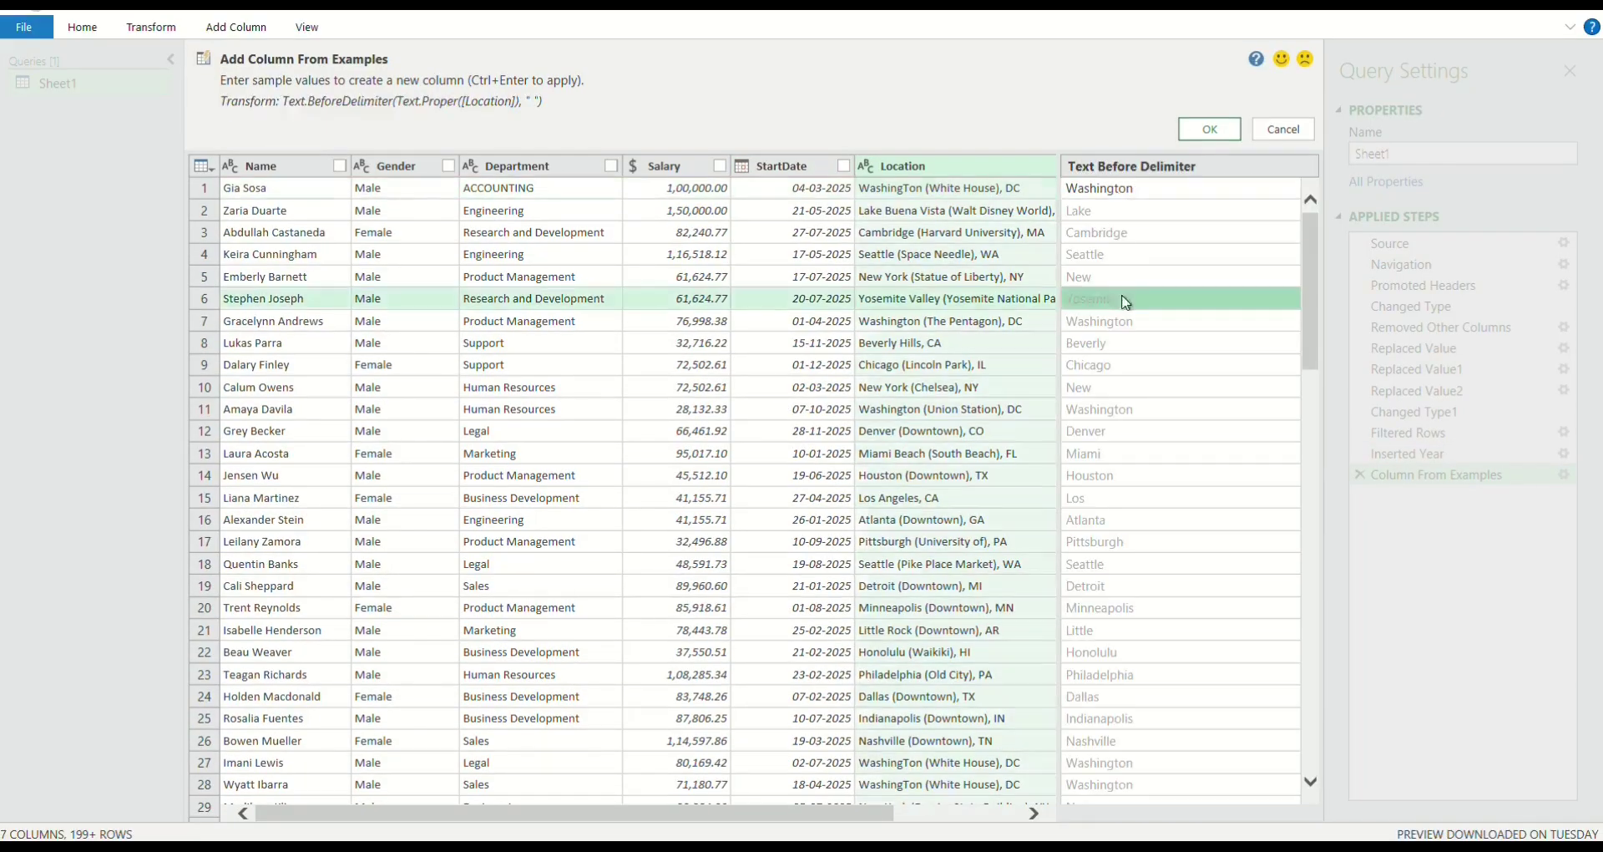
text(Lake Buena vista)
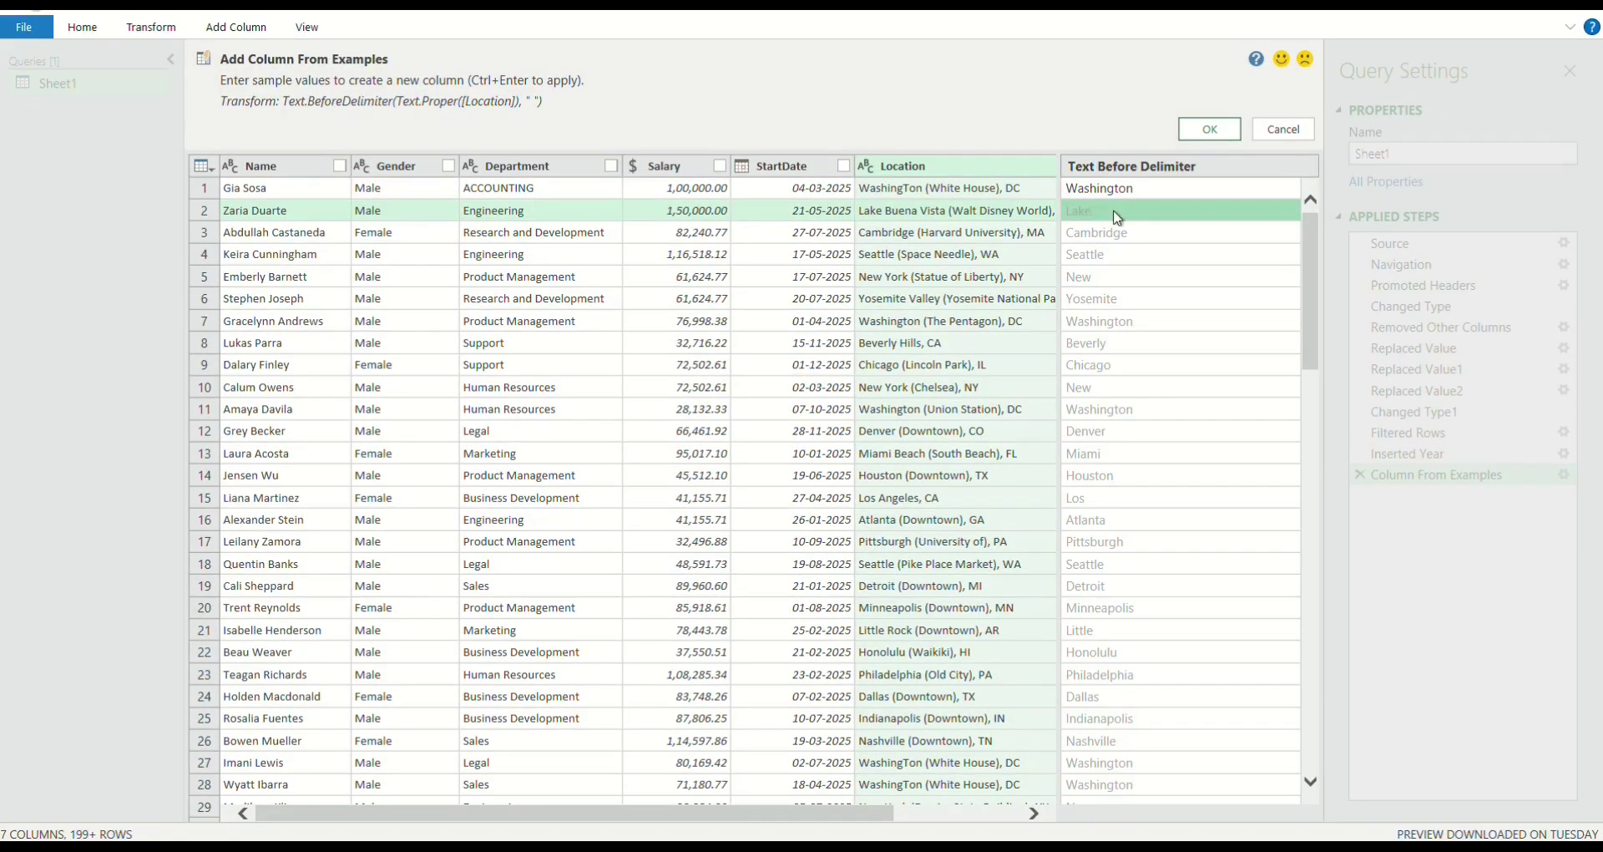
key(Return)
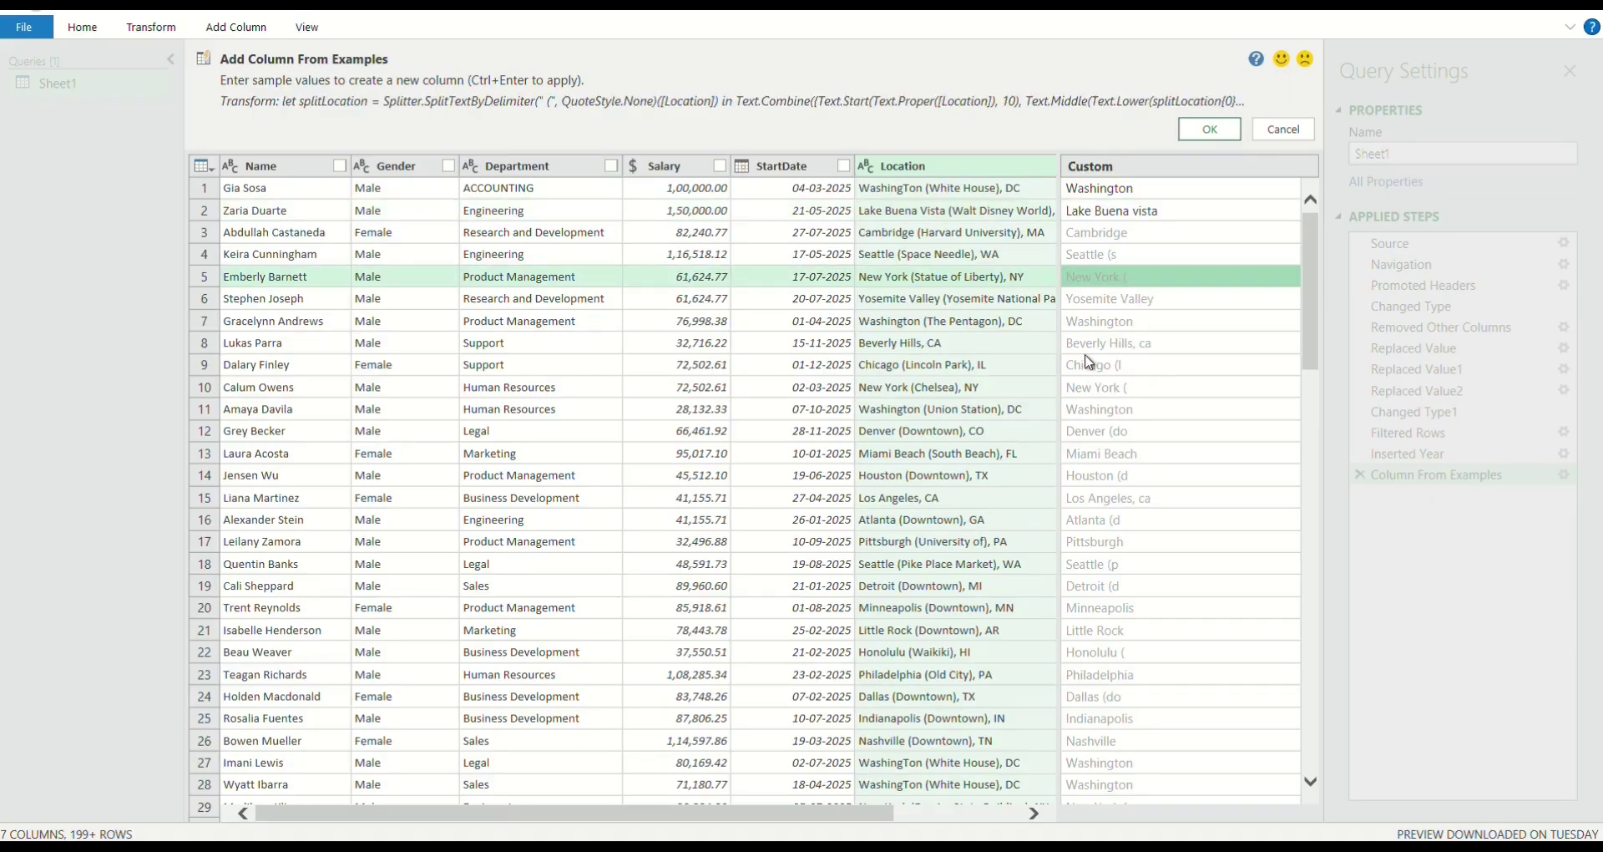
scroll(1152, 355, down, 7)
scroll(1132, 490, down, 15)
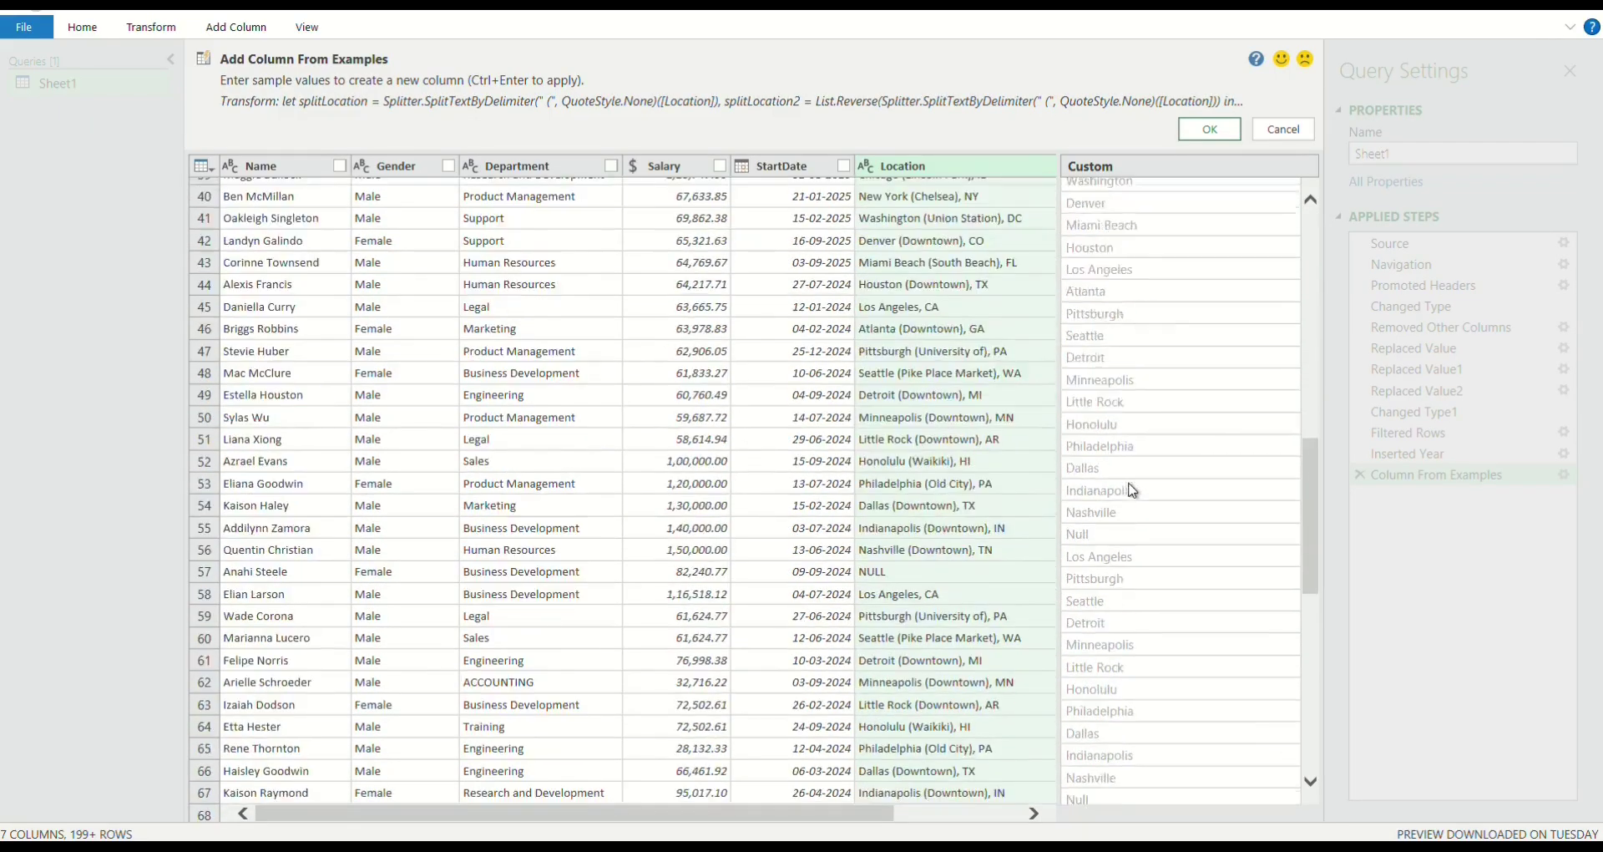
click(1210, 129)
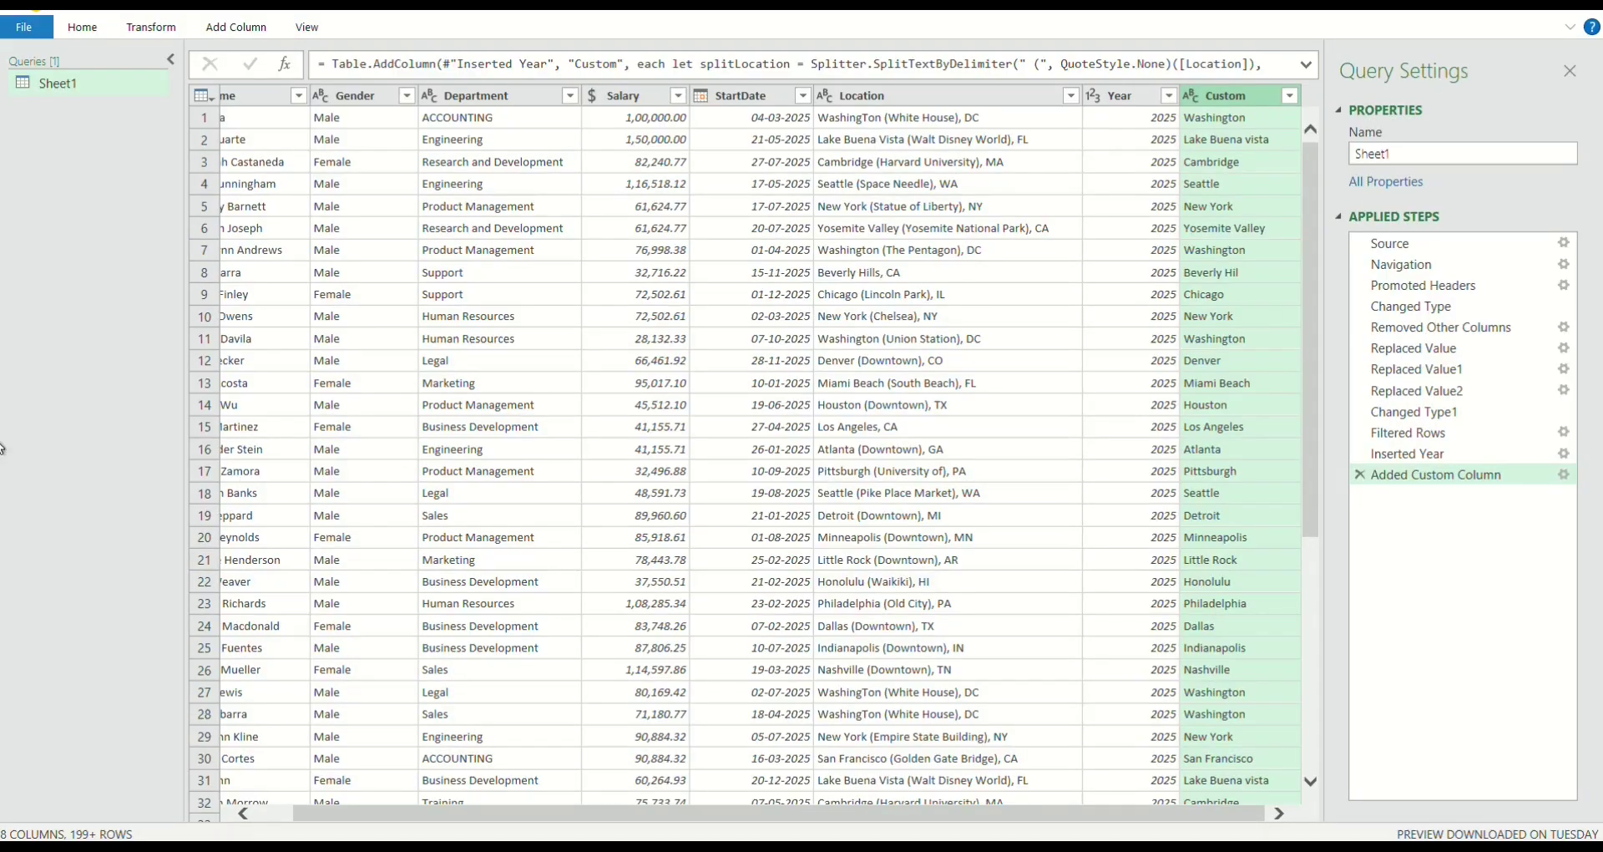
- Rename the Custom column extracted from Location as State
double_click(1260, 97)
text(State)
key(Return)
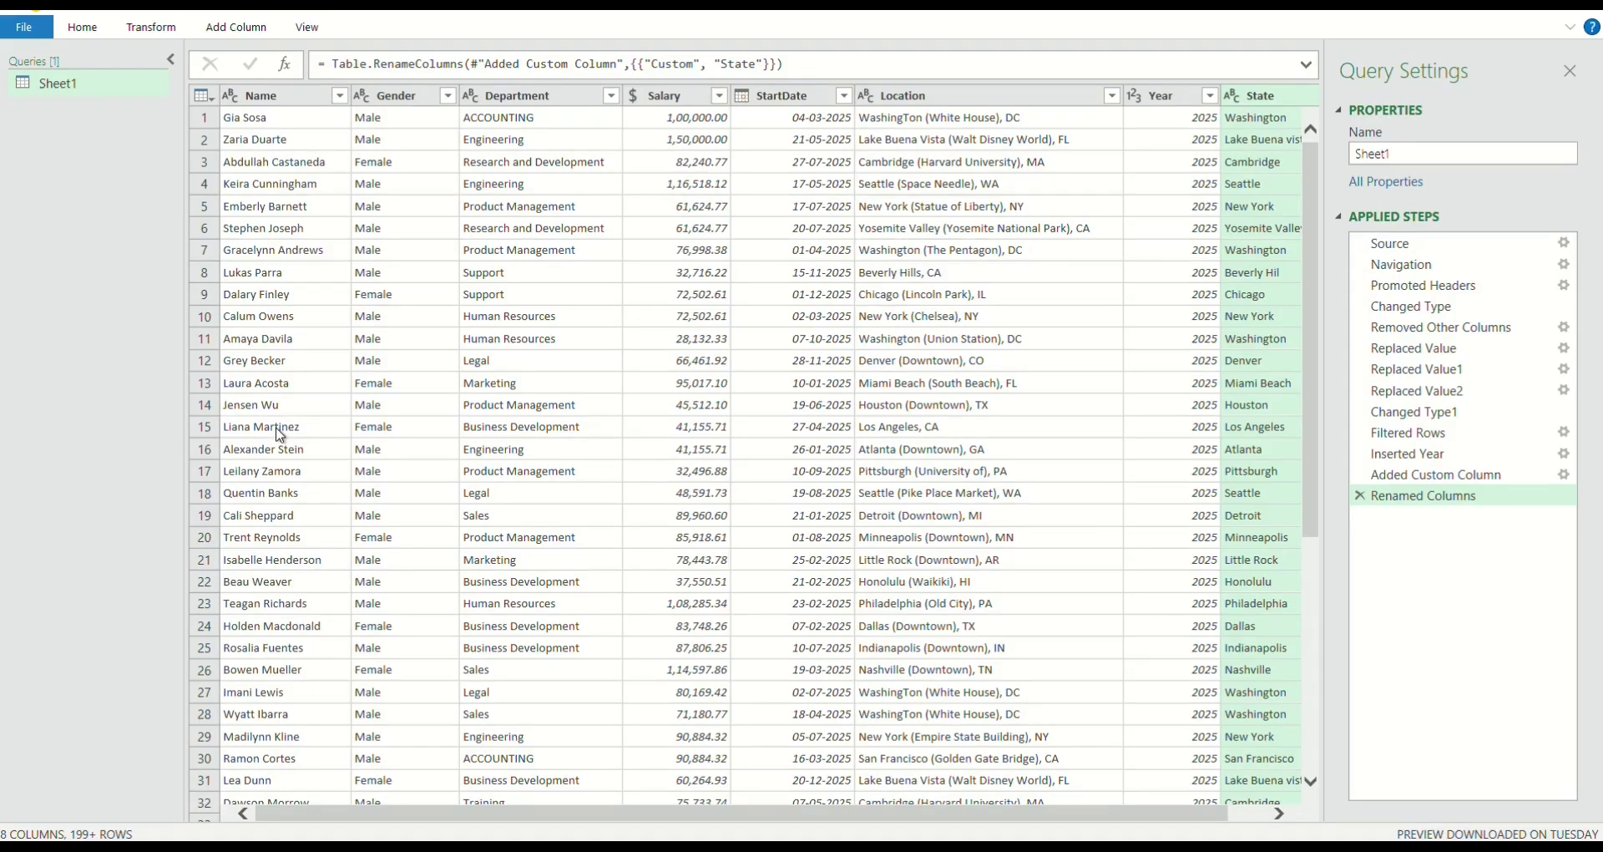
- Close the query editor and load the cleaned Sheet1 query into the workbook
click(82, 26)
click(21, 102)
click(55, 125)
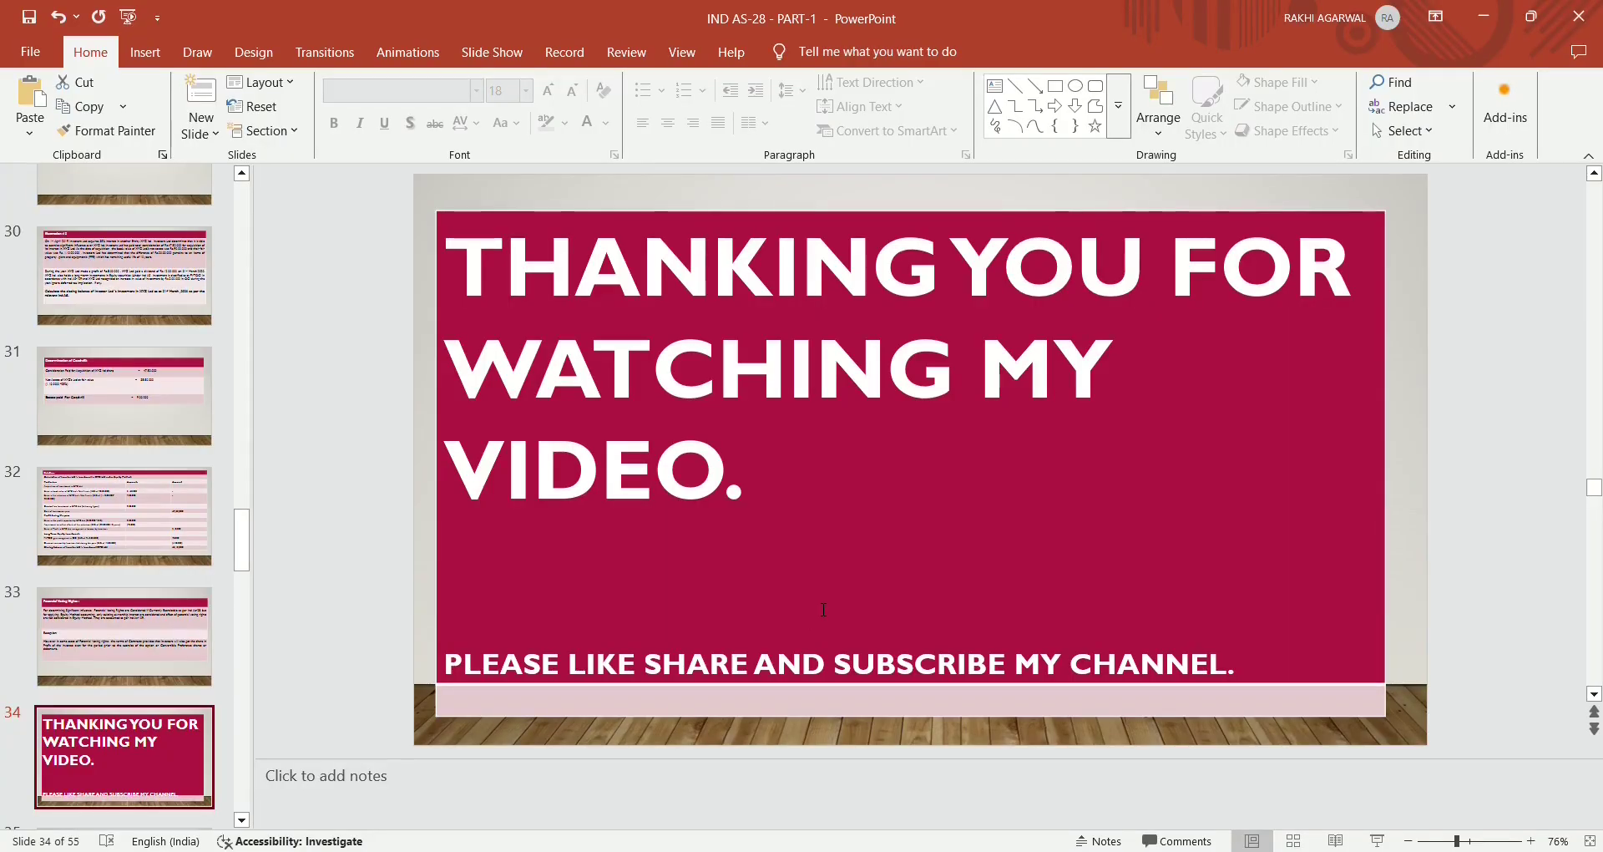